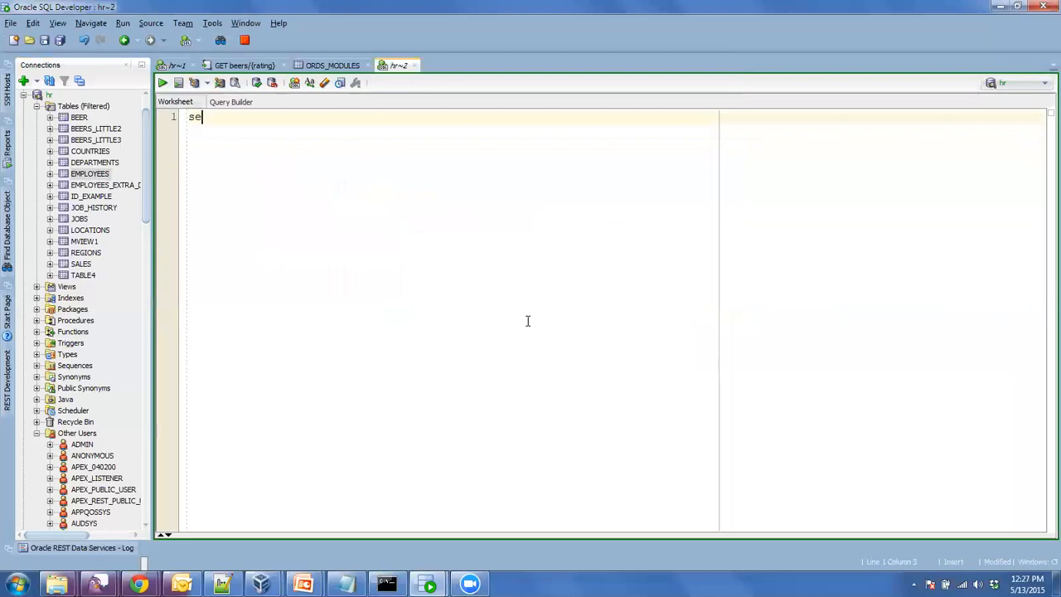
Write the query select * from gv$session; in the worksheet and run it.
type("* from gv$se")
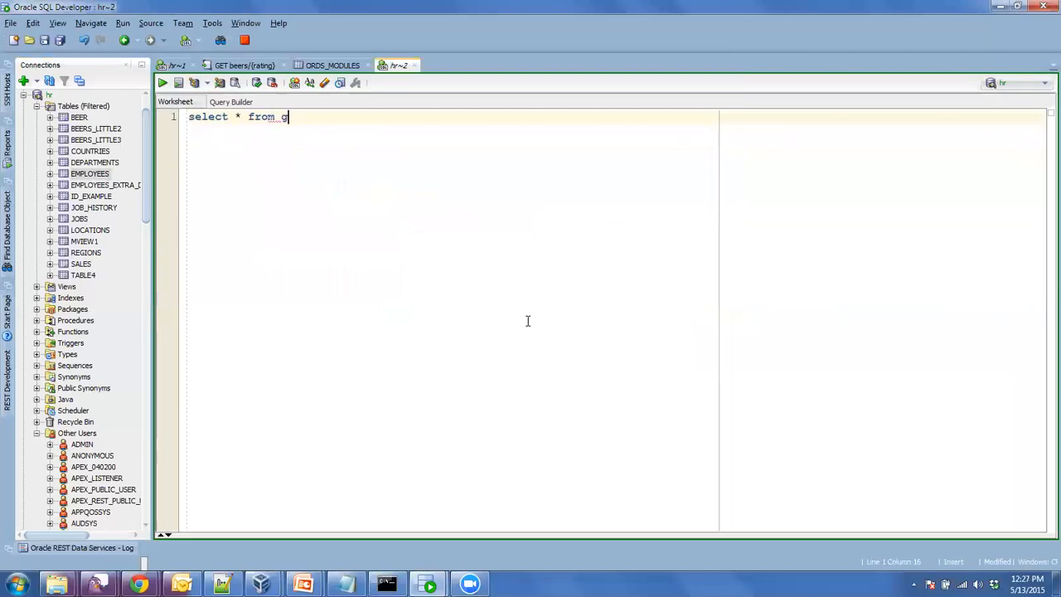
type("ssion;")
key("ctrl+Return")
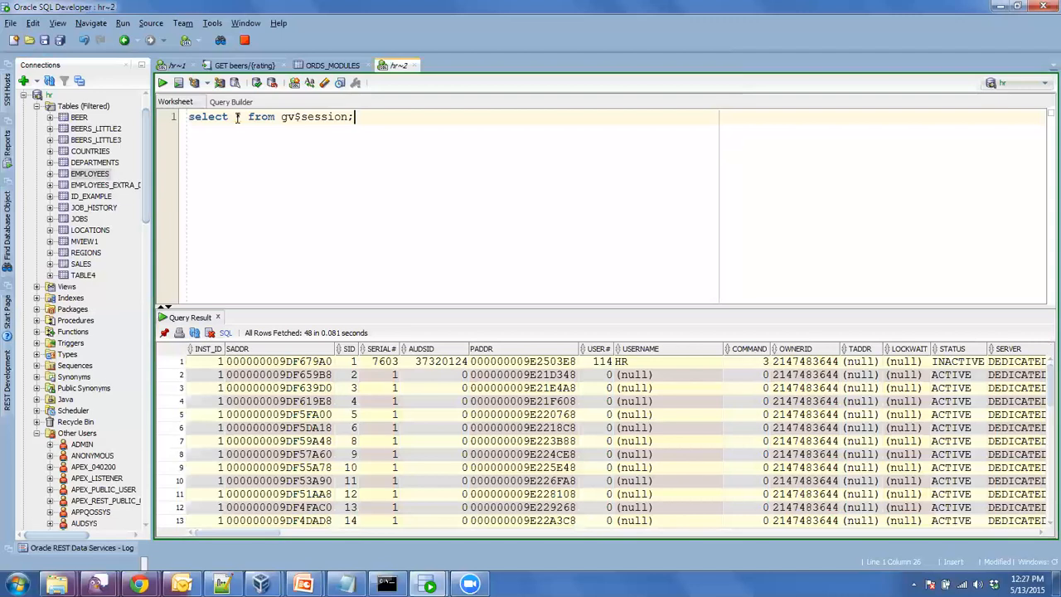
Insert blank lines above the gv$session query to move it down to line 13.
mouse_move(238, 115)
key("Return")
key("Return")
key("Return")
key("Return")
key("Return")
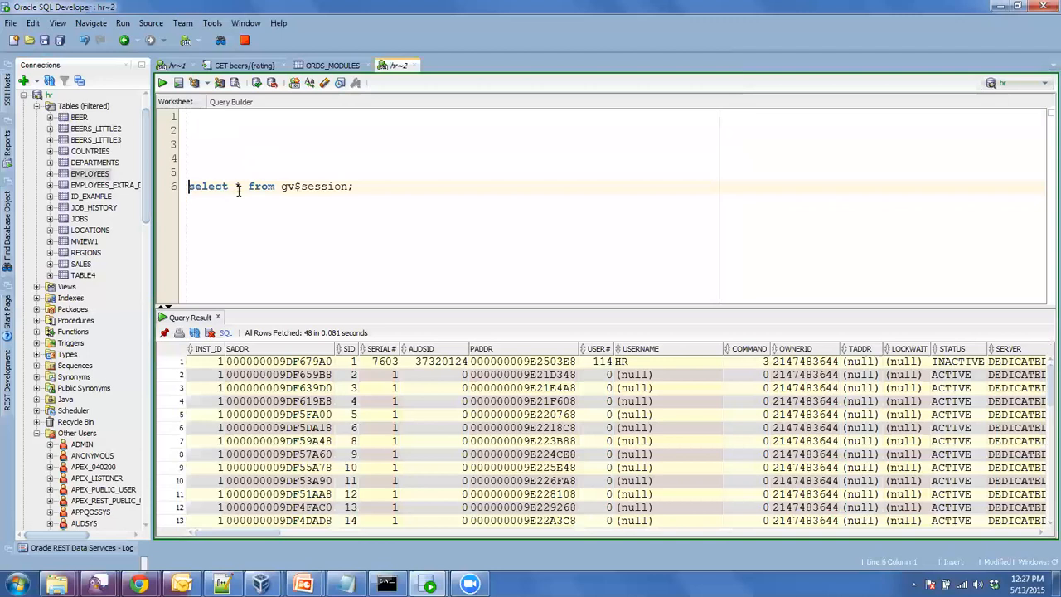
mouse_move(237, 189)
key("Return")
key("Return")
key("Return")
key("Return")
key("Return")
key("Return")
key("Return")
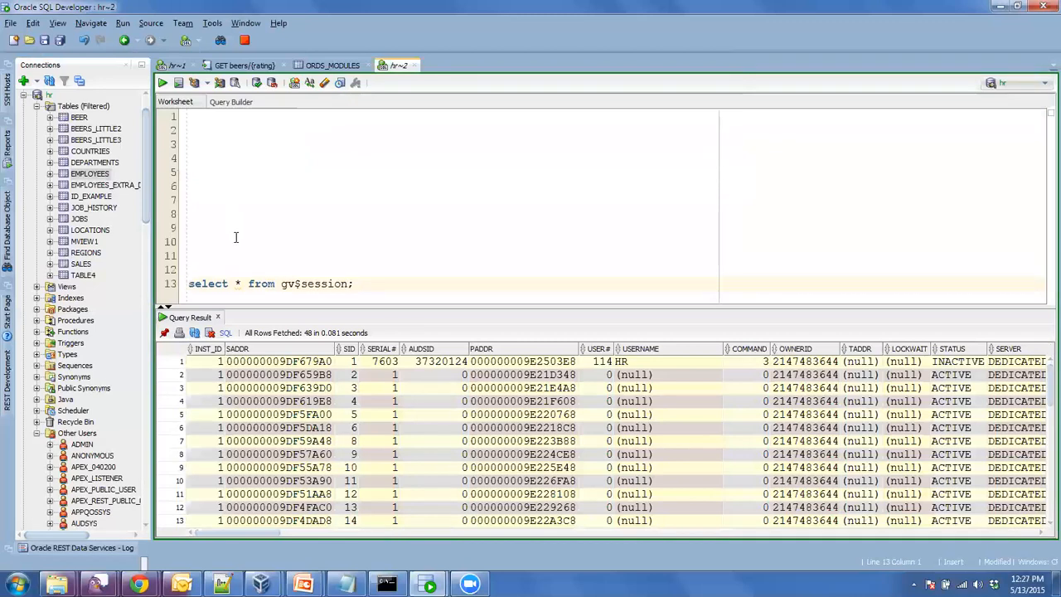
Expand the asterisk in the gv$session query into the full column list and review the expanded statement.
mouse_move(237, 283)
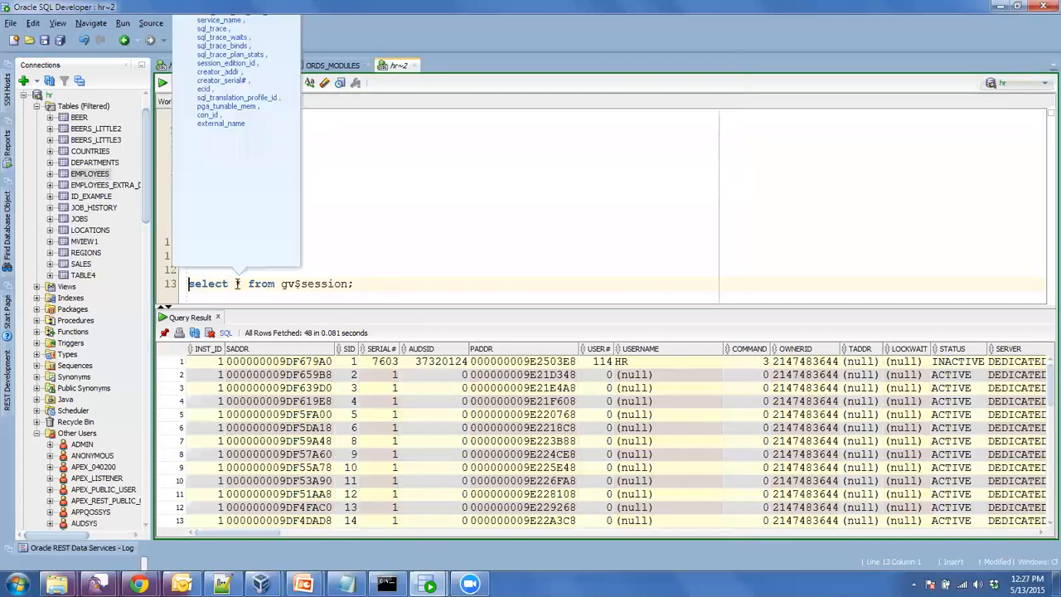
left_click(222, 124)
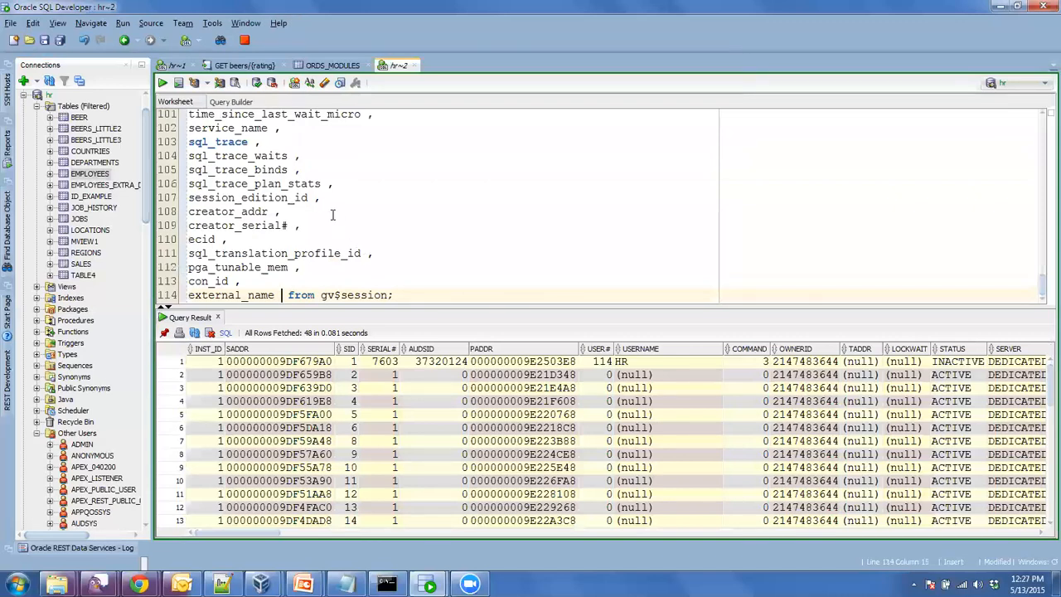
left_click_drag(1043, 283, 1043, 116)
scroll(1043, 129, "down", 5)
scroll(1042, 129, "up", 1)
Switch to the presentation, advance to the AutoTrace slide, and return to SQL Developer.
key("alt+Tab")
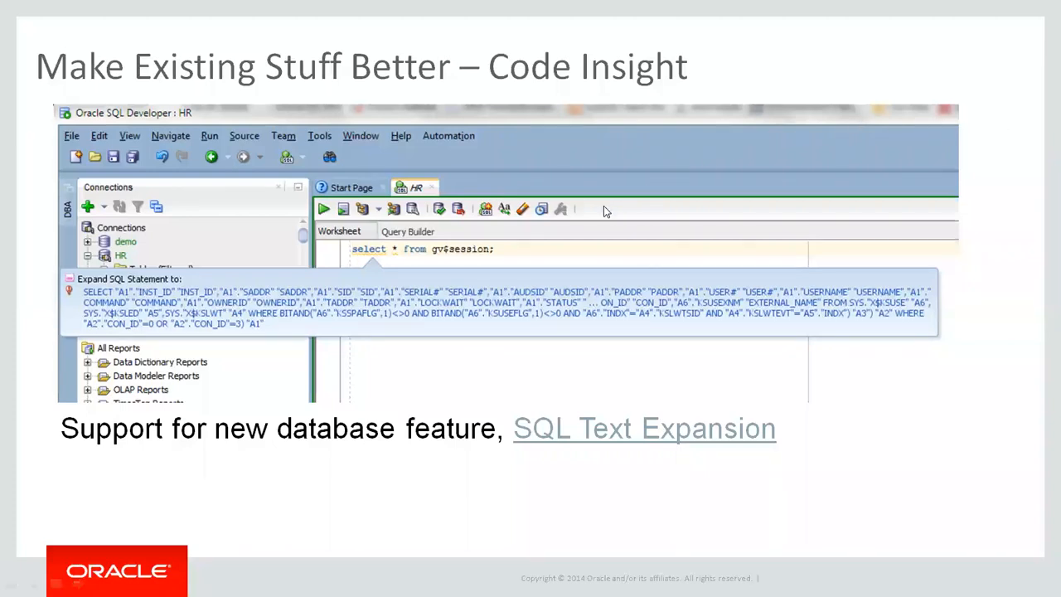
left_click(510, 296)
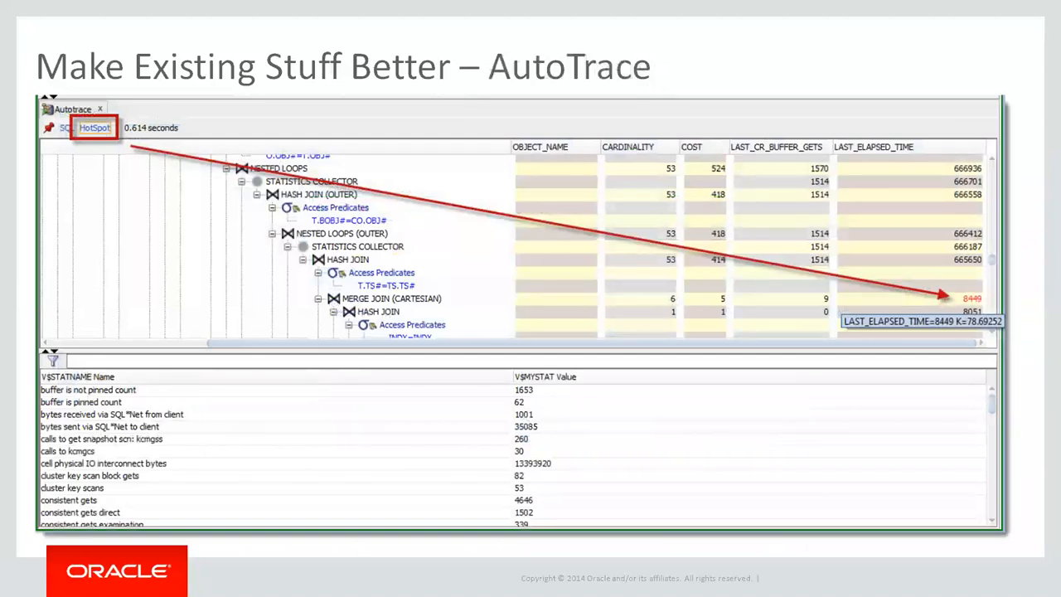
key("alt+Tab")
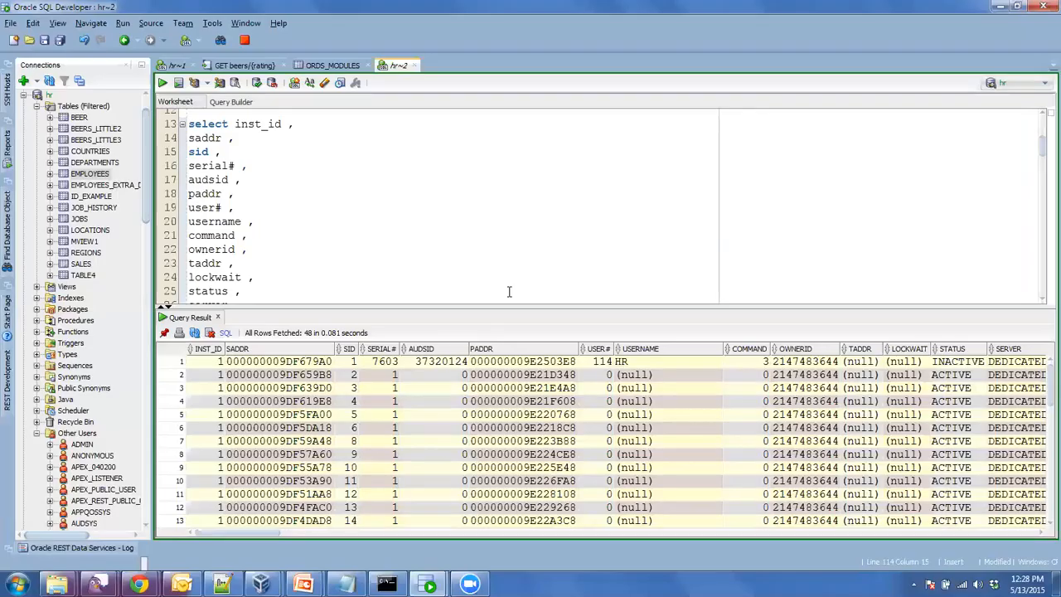
Replace the worksheet contents with the query select * from all_objects;.
key("ctrl+a")
key("Return")
type("select * from all_boje")
key("BackSpace")
key("BackSpace")
key("BackSpace")
type("bjects;")
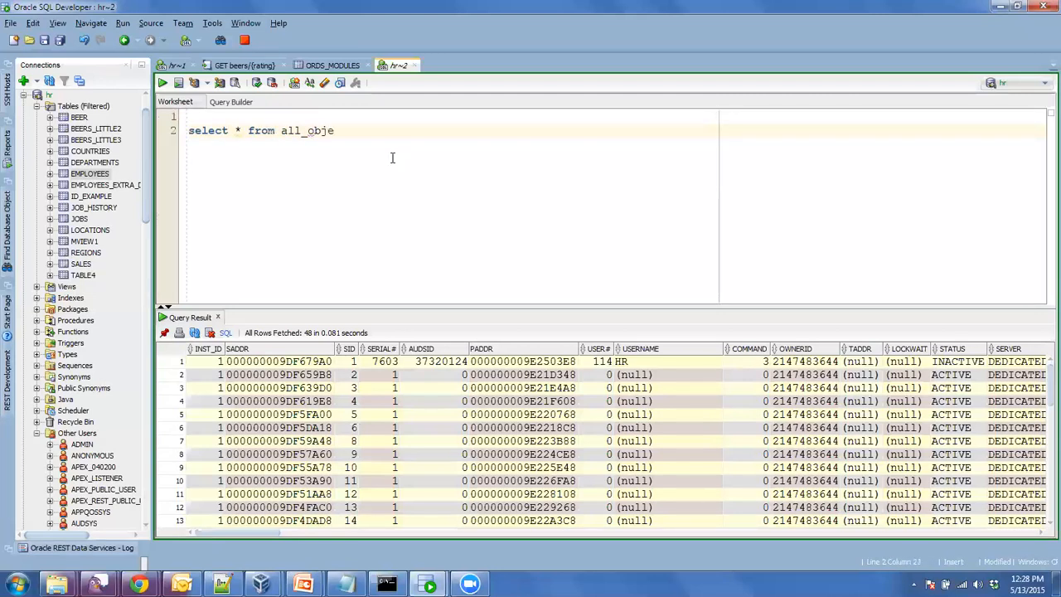
Run Autotrace on the all_objects query and enlarge the plan area between the worksheet and the statistics.
left_click(218, 88)
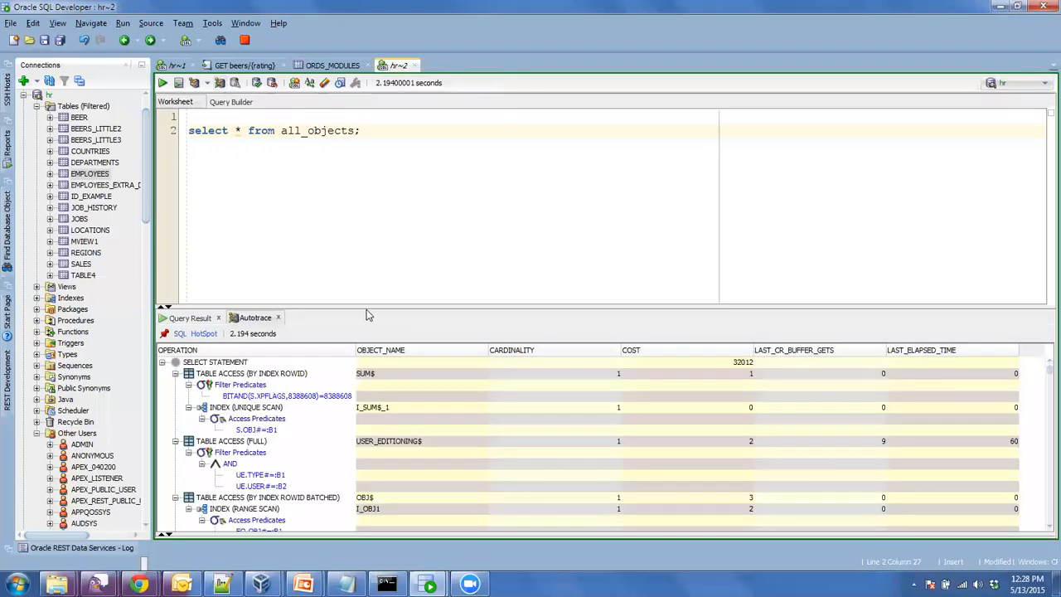
left_click_drag(367, 303, 389, 160)
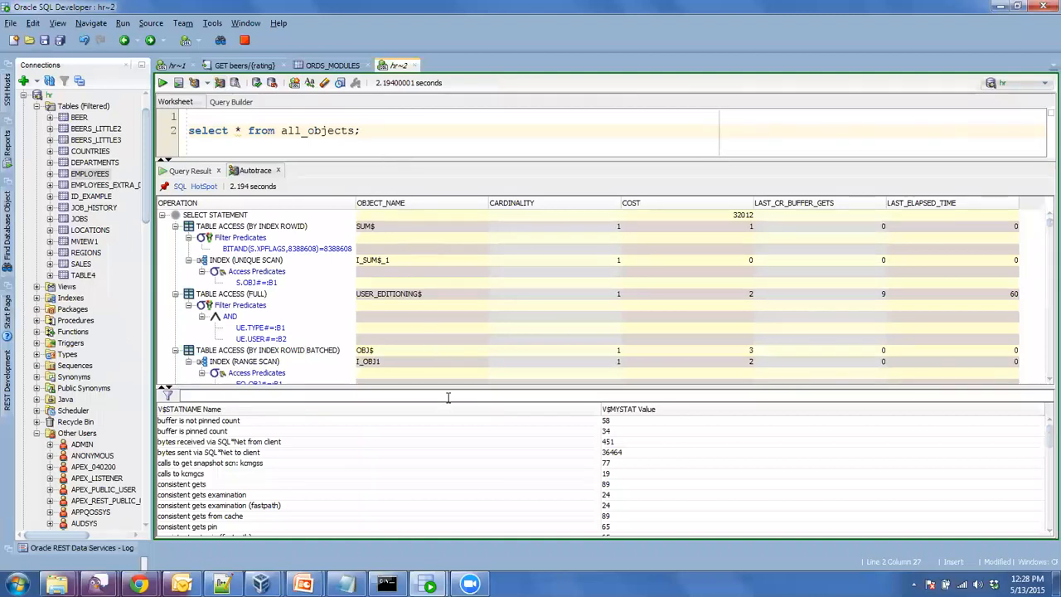
left_click_drag(447, 388, 447, 444)
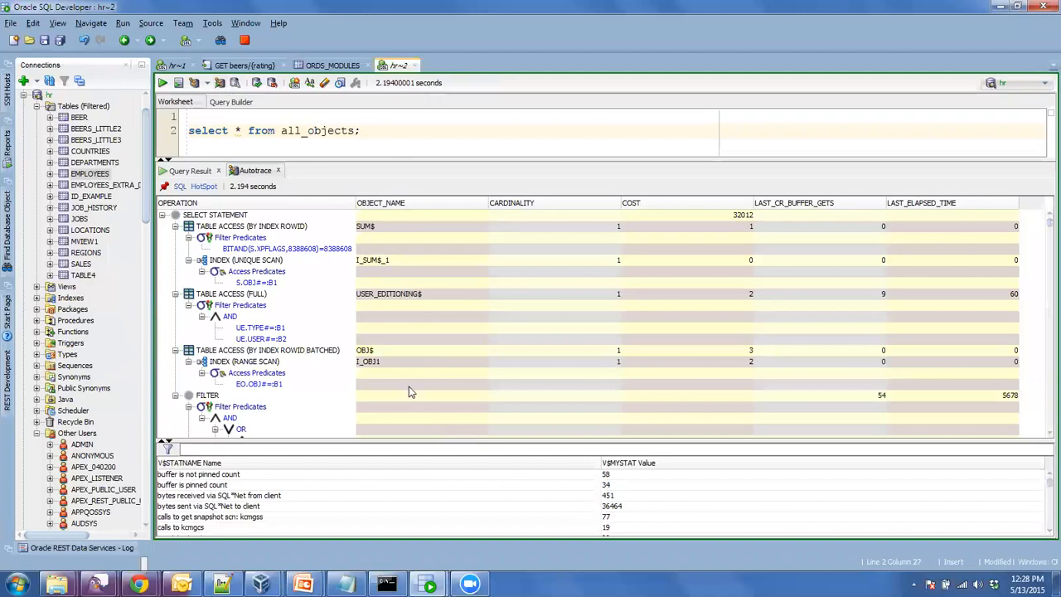
left_click_drag(415, 158, 415, 148)
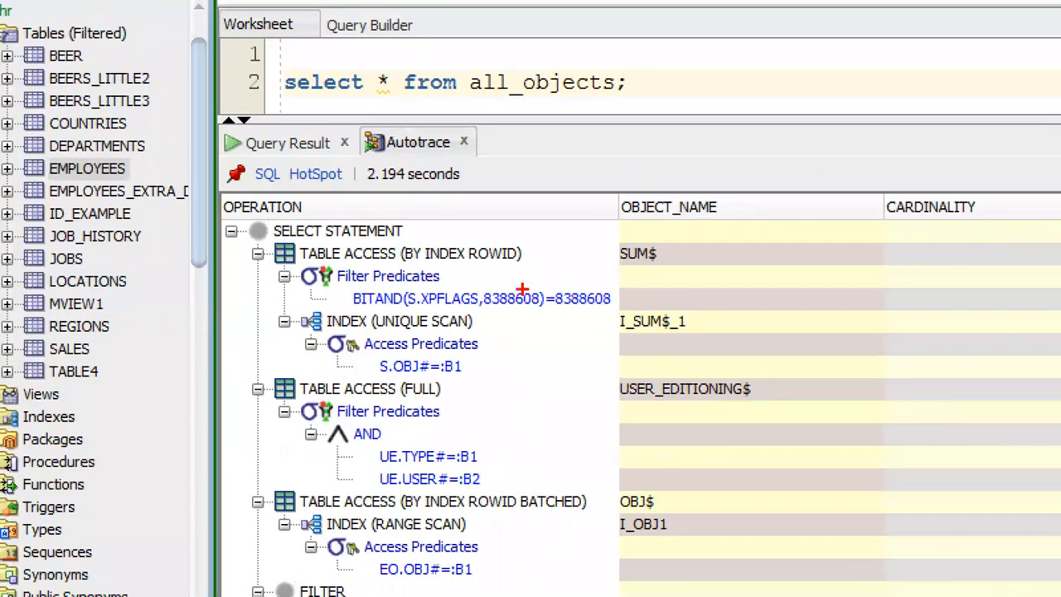
mouse_move(314, 160)
left_mouse_down()
mouse_move(264, 189)
mouse_move(336, 176)
mouse_move(316, 160)
left_mouse_up()
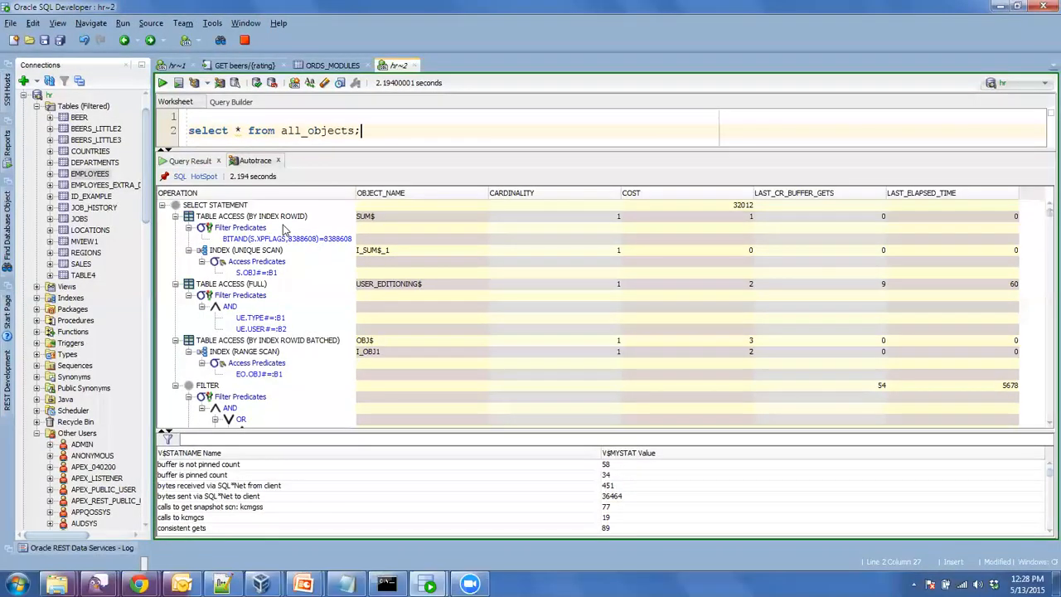
Step through the Autotrace plan's hotspots, examining the FILTER node's elapsed time and the HASH JOIN's cardinality.
left_click(208, 179)
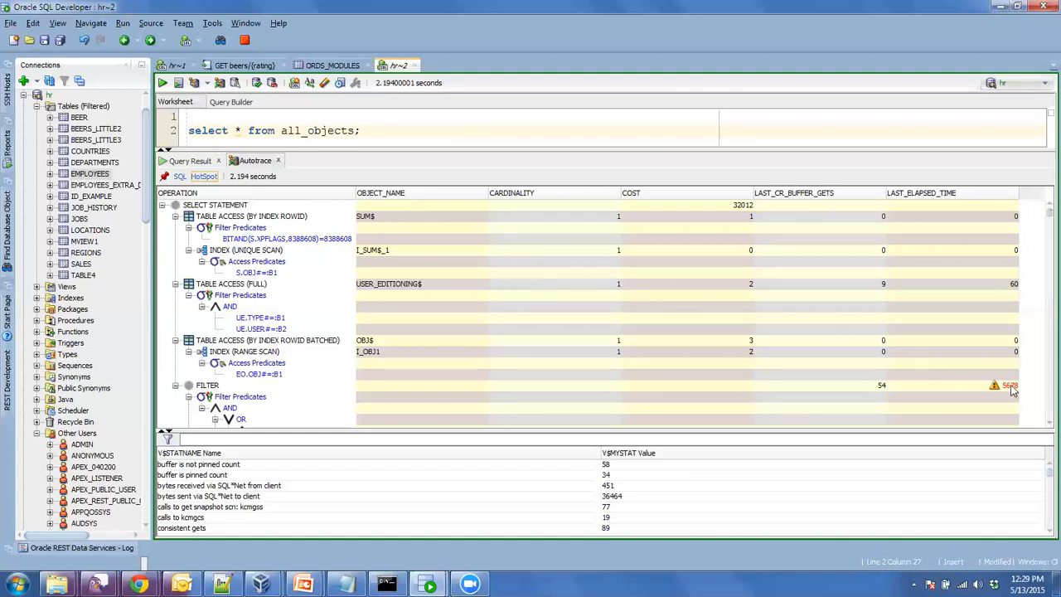
mouse_move(1011, 390)
scroll(1042, 424, "down", 1)
scroll(1043, 427, "down", 1)
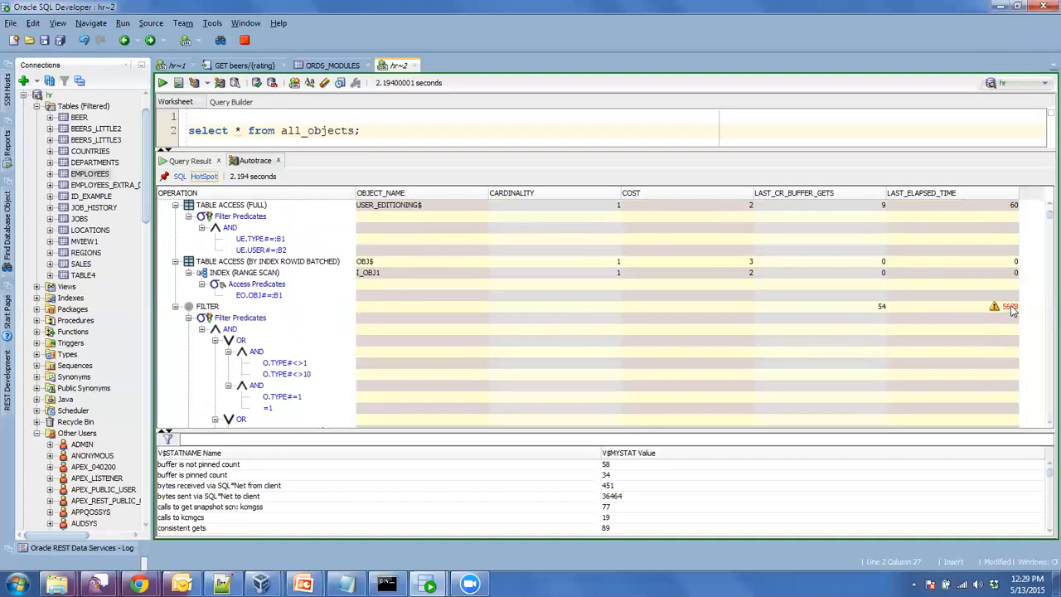
double_click(214, 308)
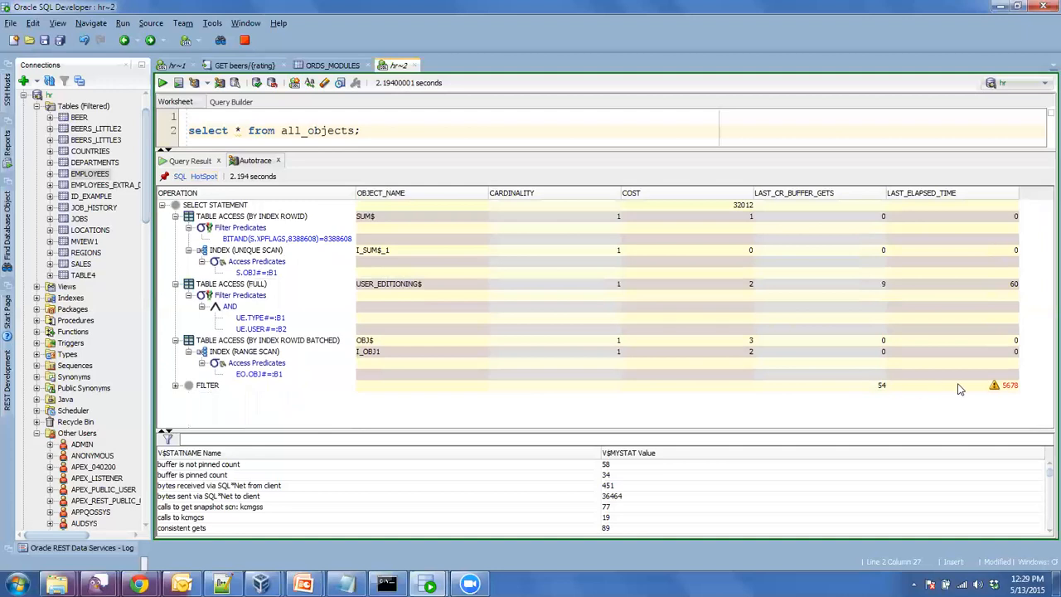
left_click(175, 385)
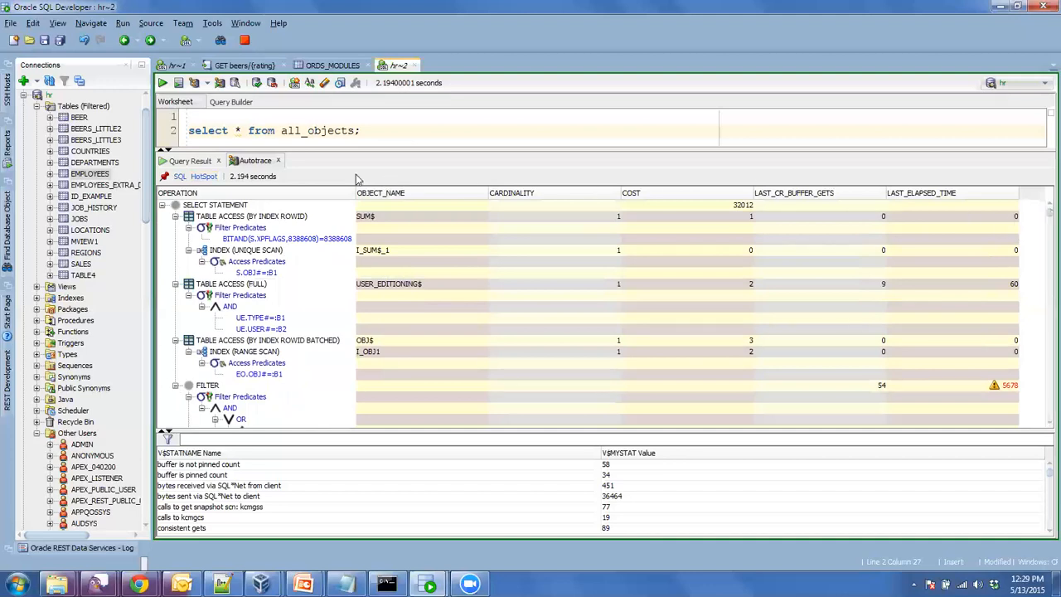
left_click(202, 177)
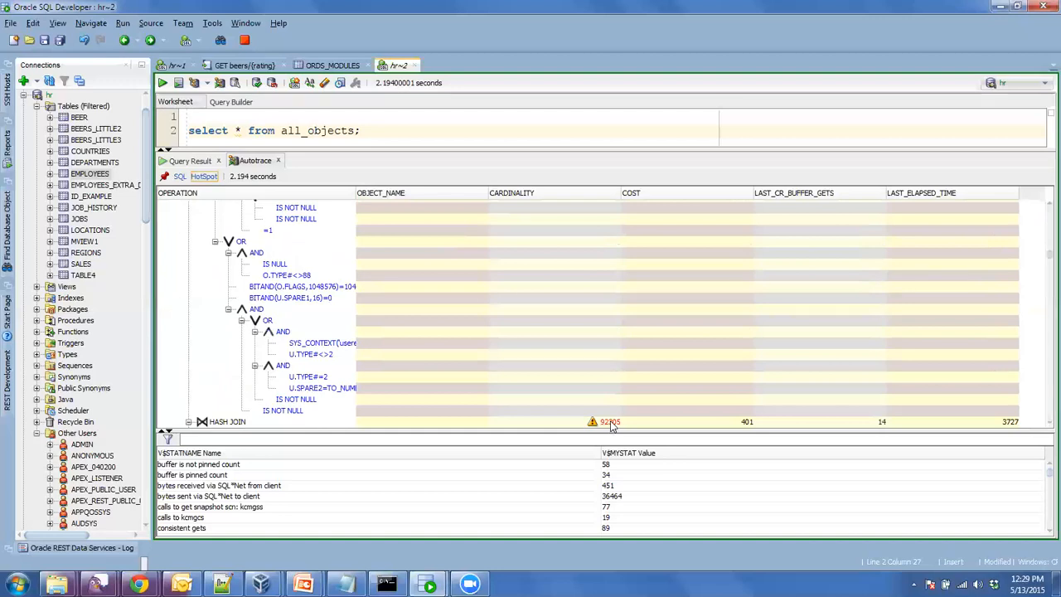
mouse_move(611, 426)
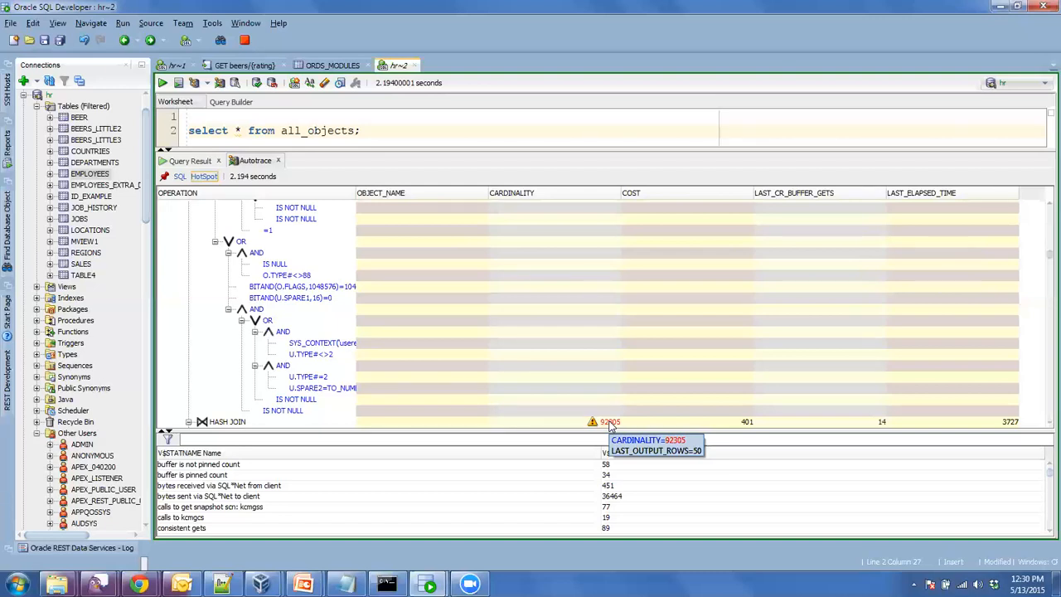
Enable Fetch all rows in the database Autotrace/Explain Plan preferences.
left_click(212, 24)
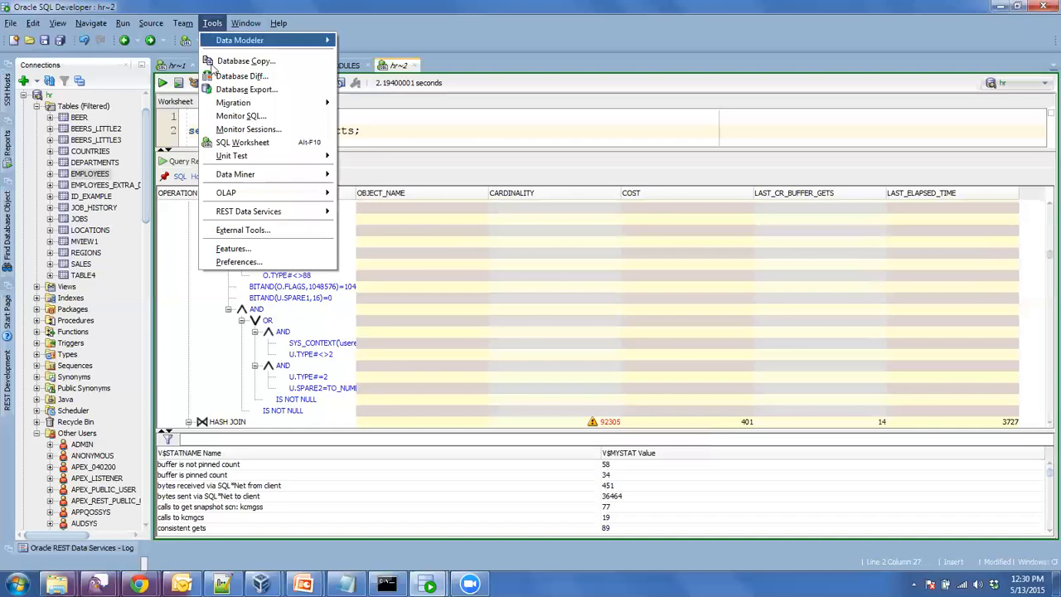
left_click(265, 262)
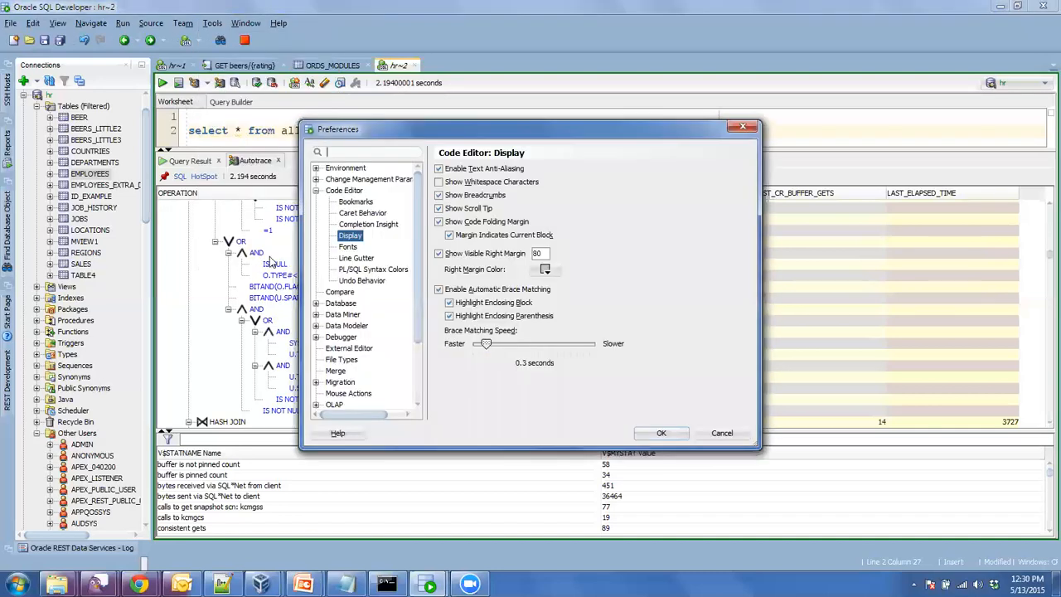
left_click(316, 191)
left_click(317, 214)
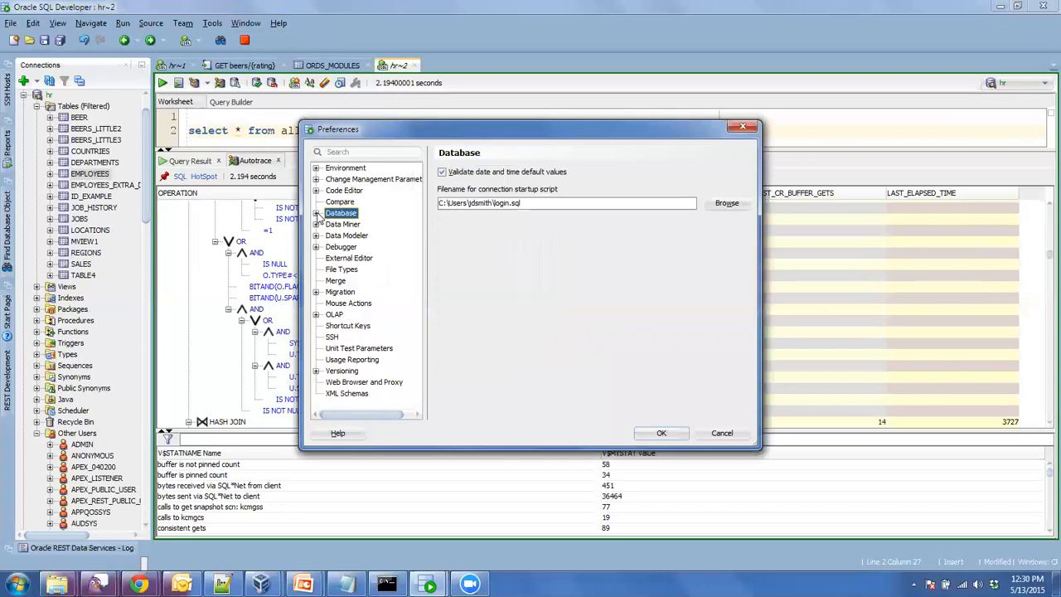
left_click(317, 214)
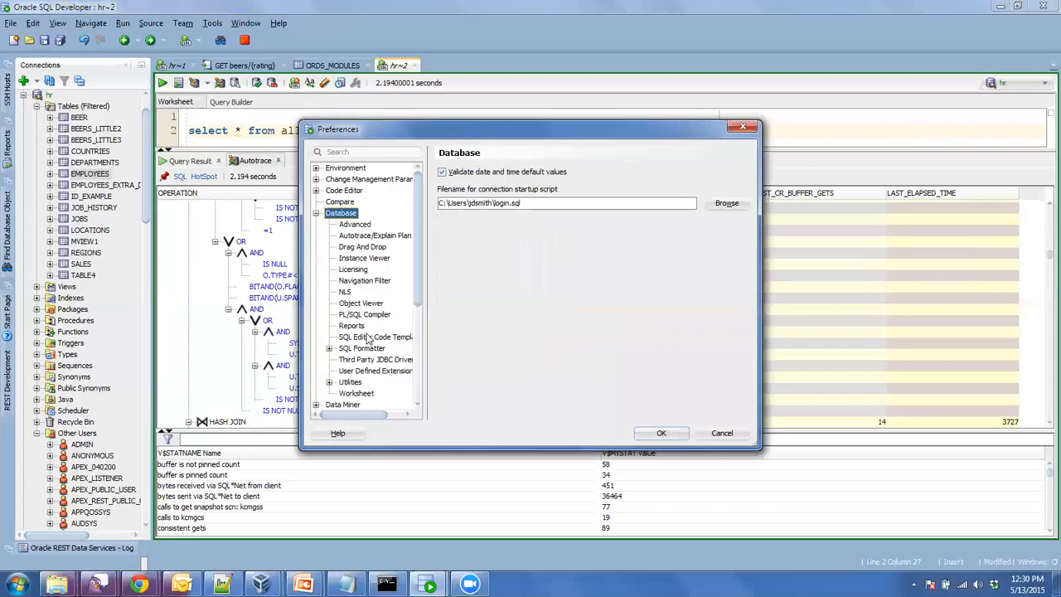
left_click(365, 238)
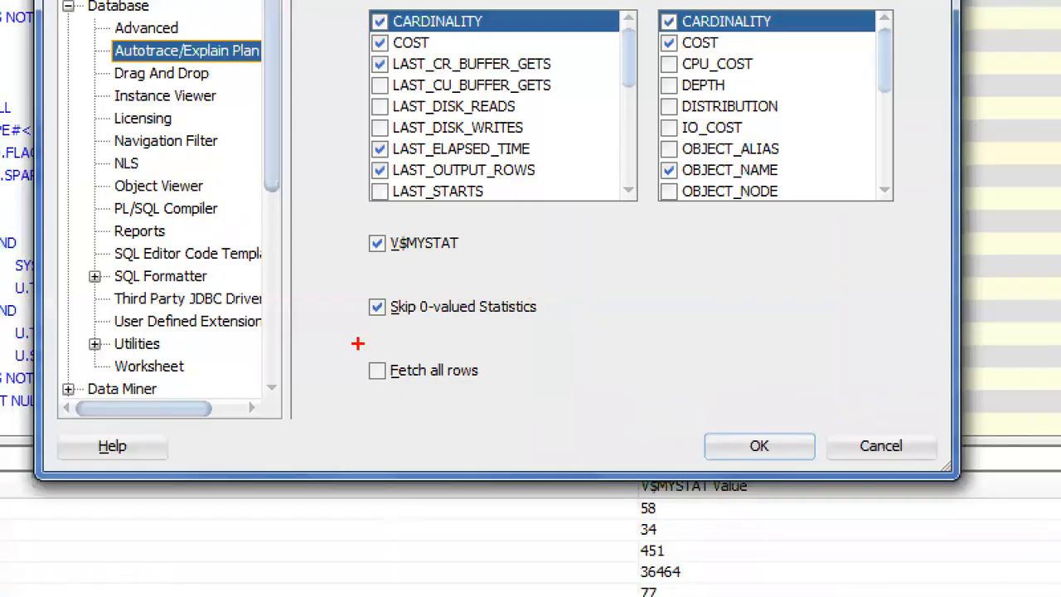
mouse_move(358, 343)
left_mouse_down()
mouse_move(479, 353)
mouse_move(456, 414)
mouse_move(371, 382)
mouse_move(361, 349)
left_mouse_up()
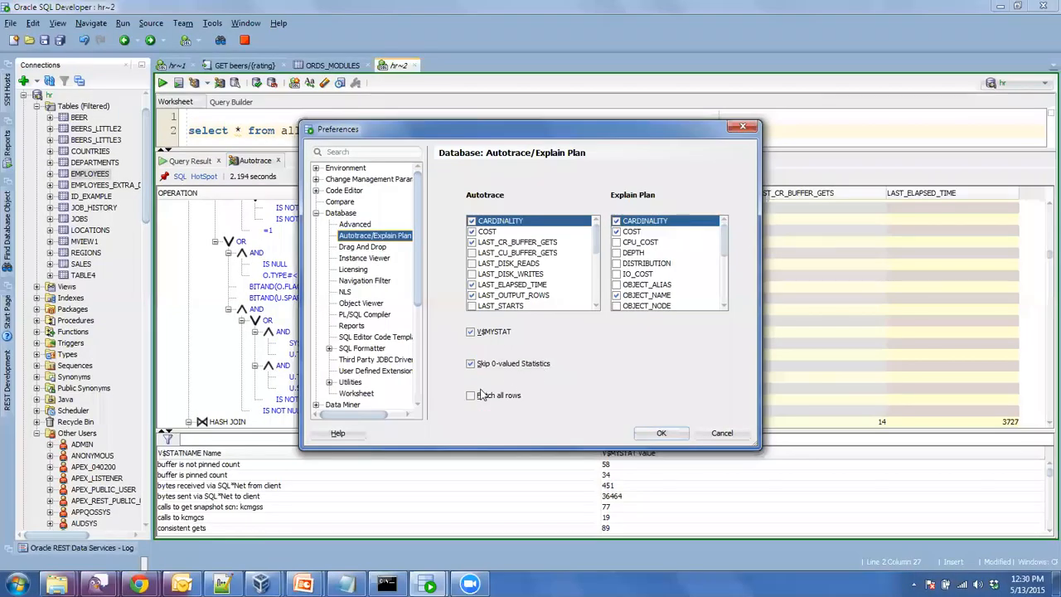
left_click(379, 372)
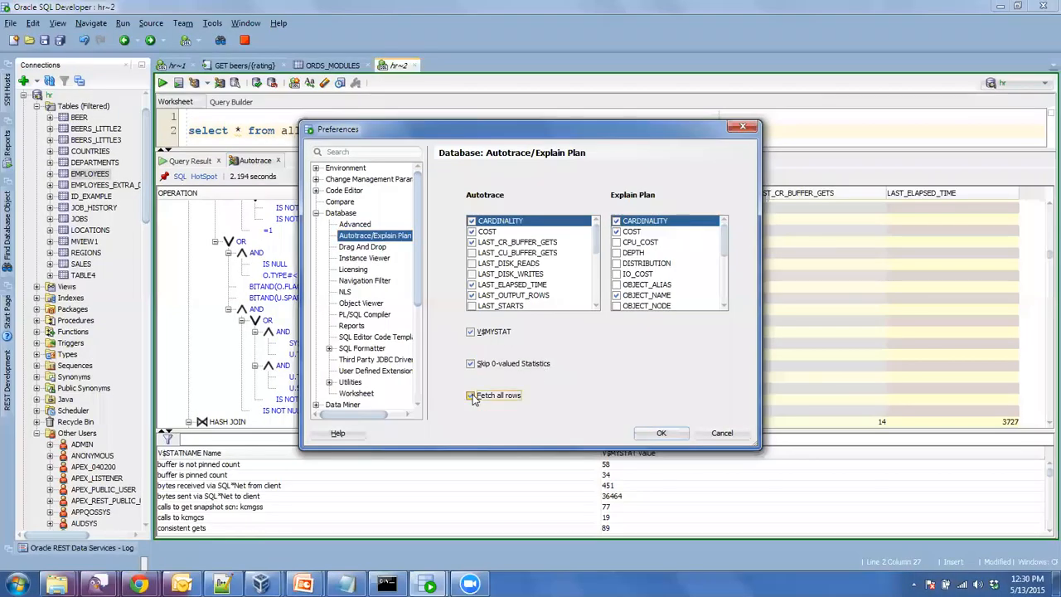
left_click(660, 433)
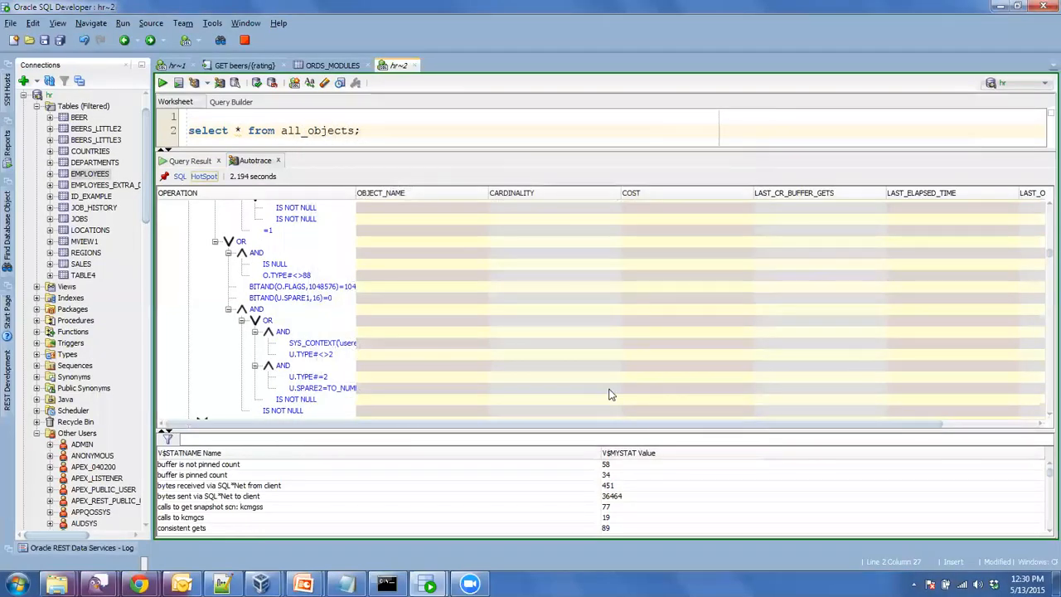
Pin the current Autotrace result and run Autotrace on the all_objects query again.
left_click_drag(1042, 250, 1044, 204)
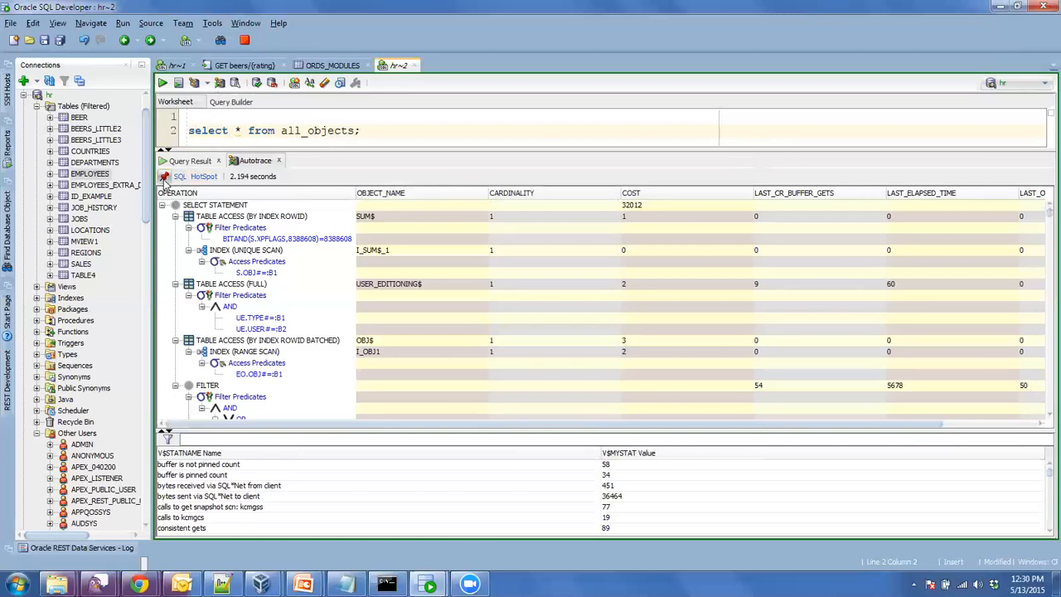
left_click(221, 83)
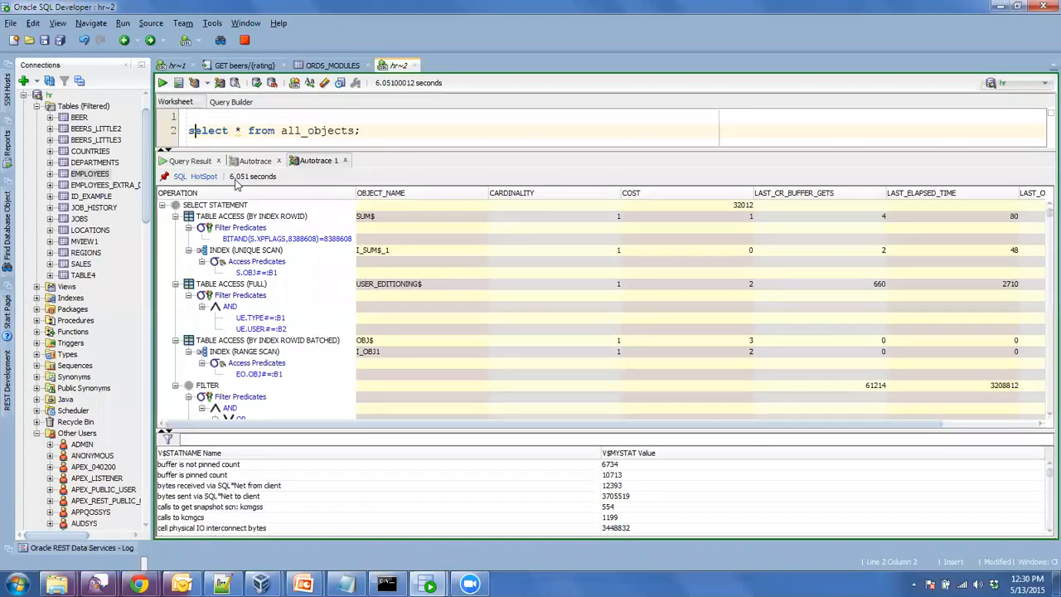
Step through the hotspots of the new Autotrace plan and inspect the cardinality of the NESTED LOOPS node.
left_click(205, 178)
left_click(205, 177)
left_click(204, 178)
left_click(205, 178)
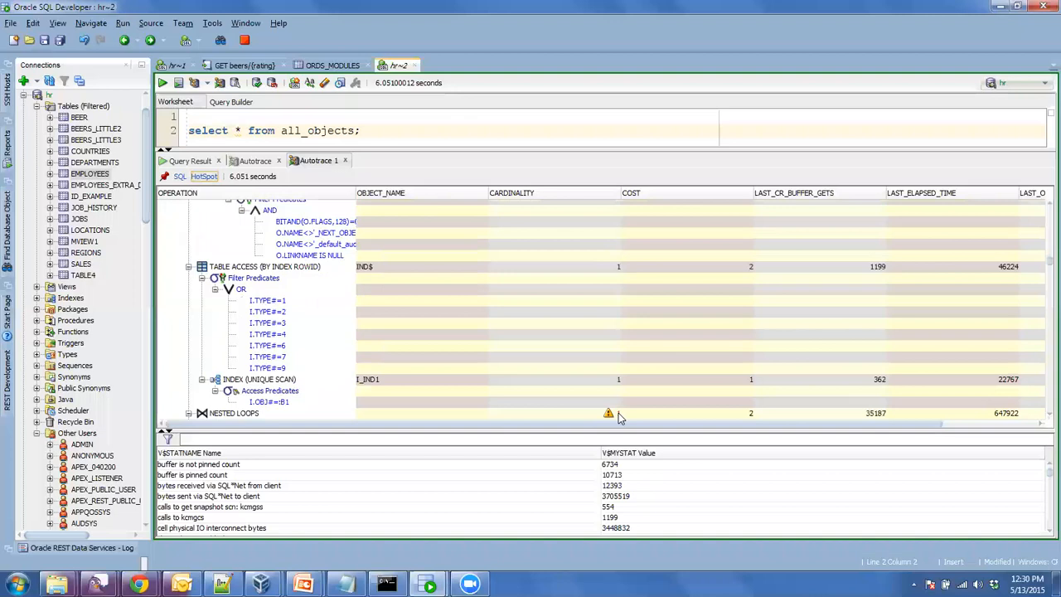
mouse_move(619, 413)
Widen the plan's OPERATION column moderately and jump through the hotspots again from the start of the plan.
left_click_drag(351, 196, 436, 208)
left_click_drag(1047, 262, 1041, 184)
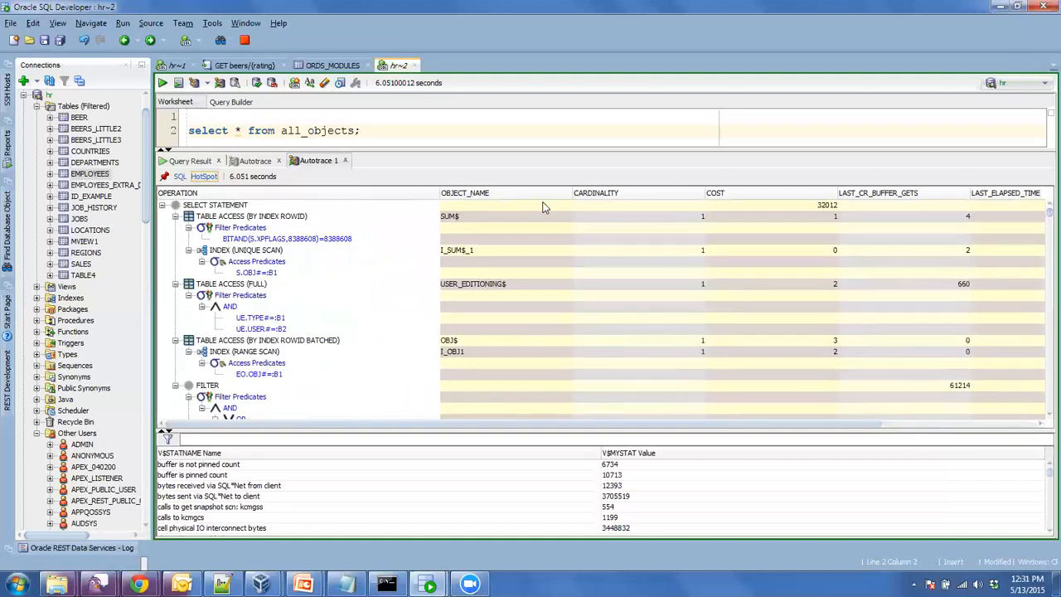
left_click_drag(439, 191, 398, 192)
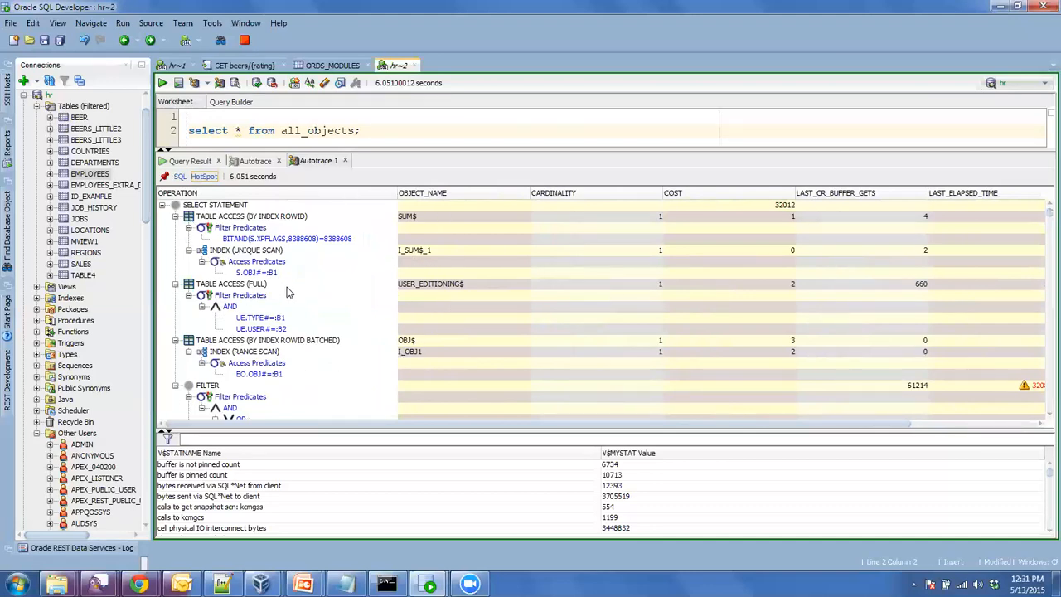
left_click(207, 179)
left_click(206, 180)
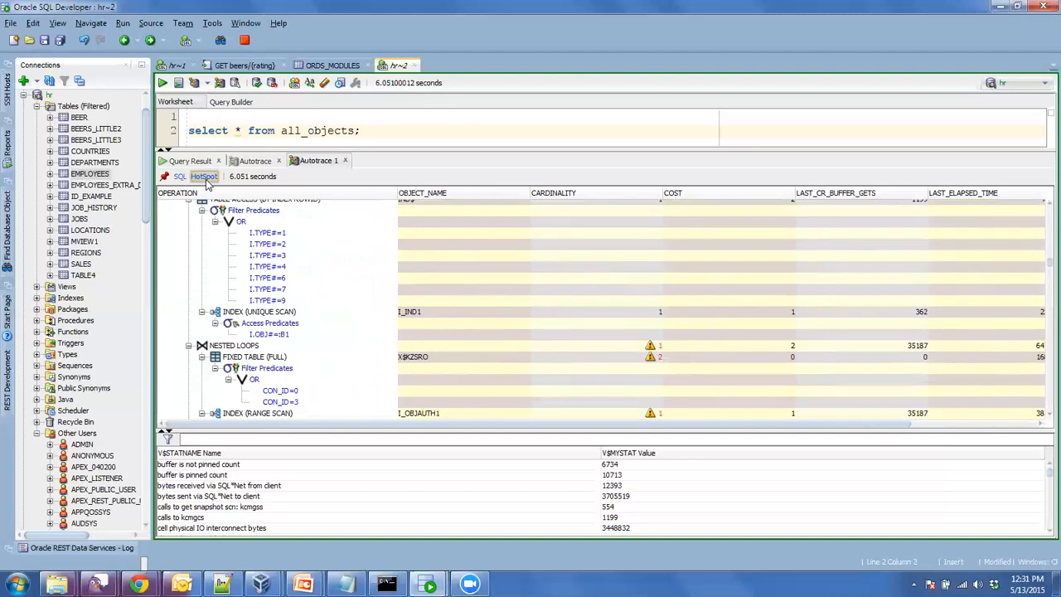
Cycle through the hotspots of the second Autotrace plan again, wrapping around to the first HASH JOIN.
left_click(206, 180)
left_click(206, 180)
left_click(207, 180)
left_click(206, 180)
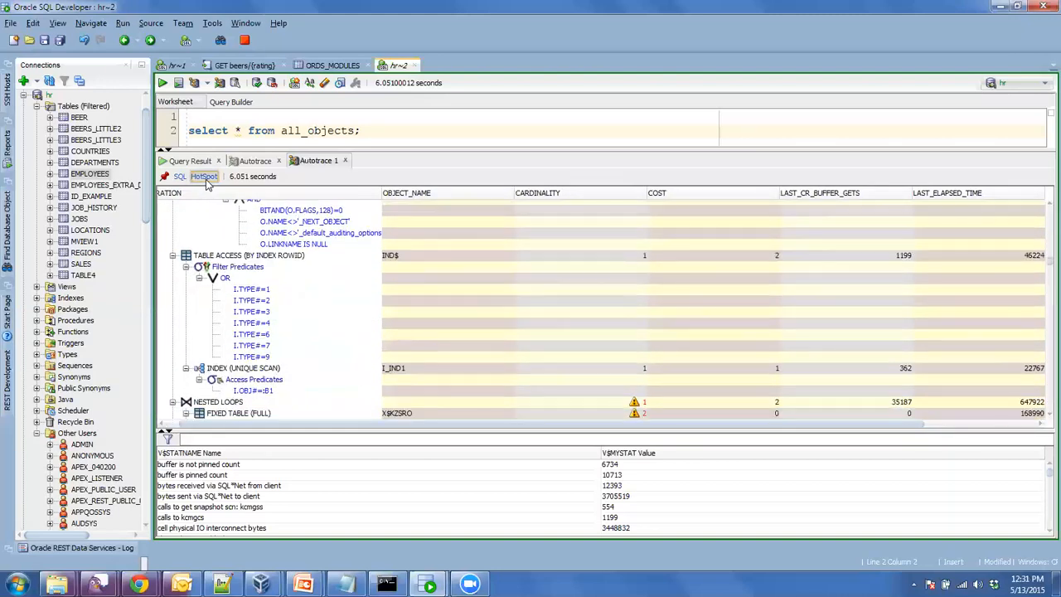
left_click(206, 180)
left_click(206, 180)
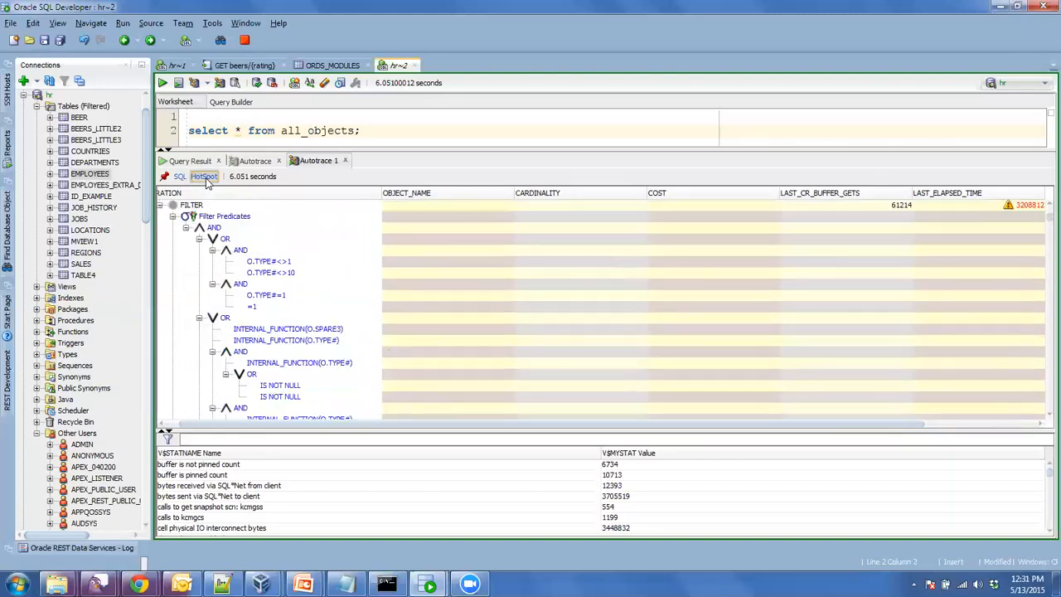
left_click(206, 180)
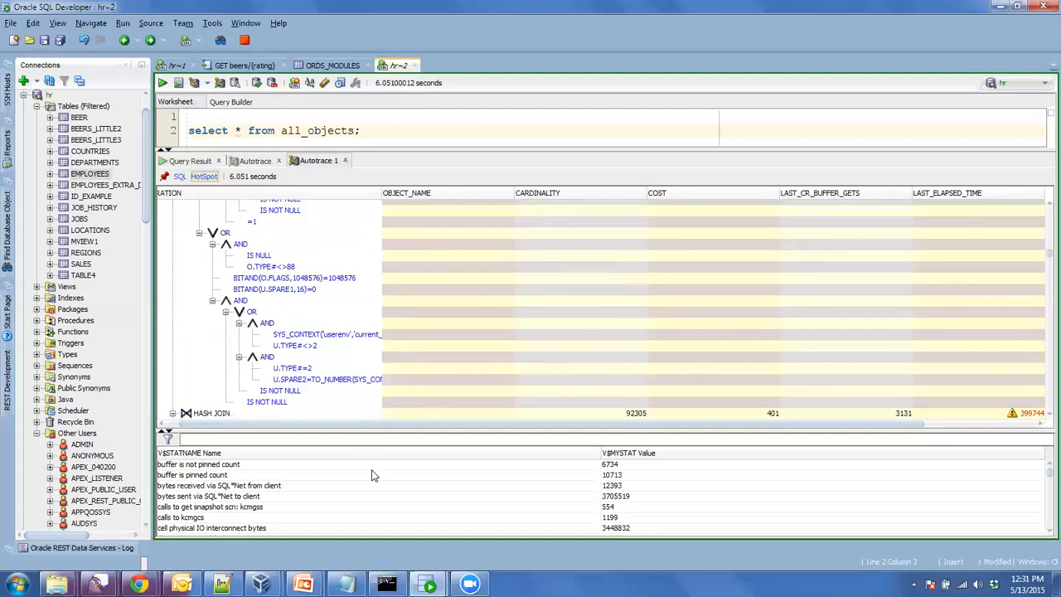
Switch to the running PowerPoint slide show and advance from the AutoTrace slide to the SQL Logger slide.
mouse_move(303, 583)
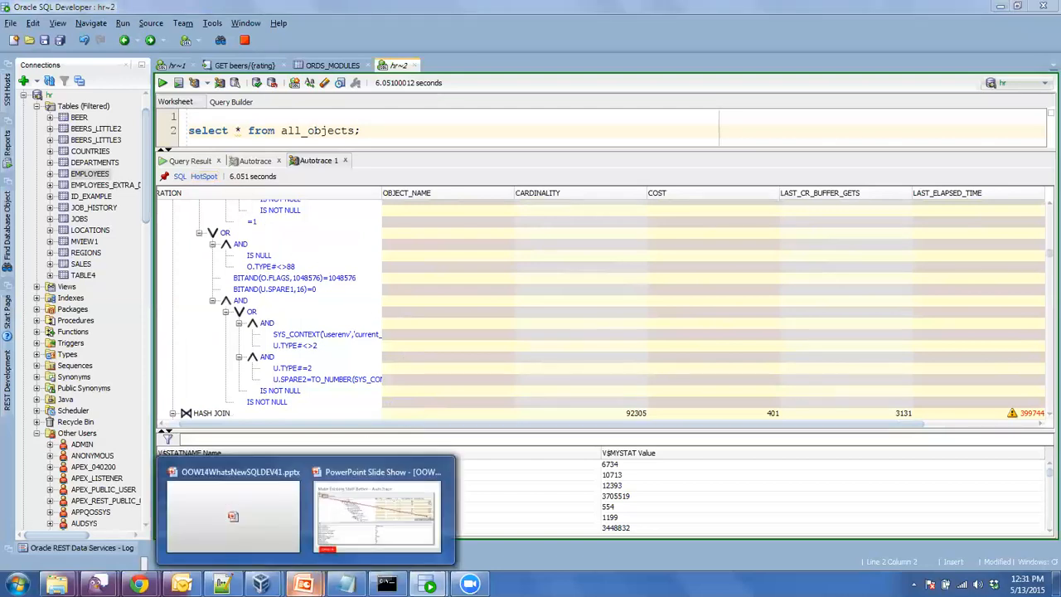
left_click(336, 524)
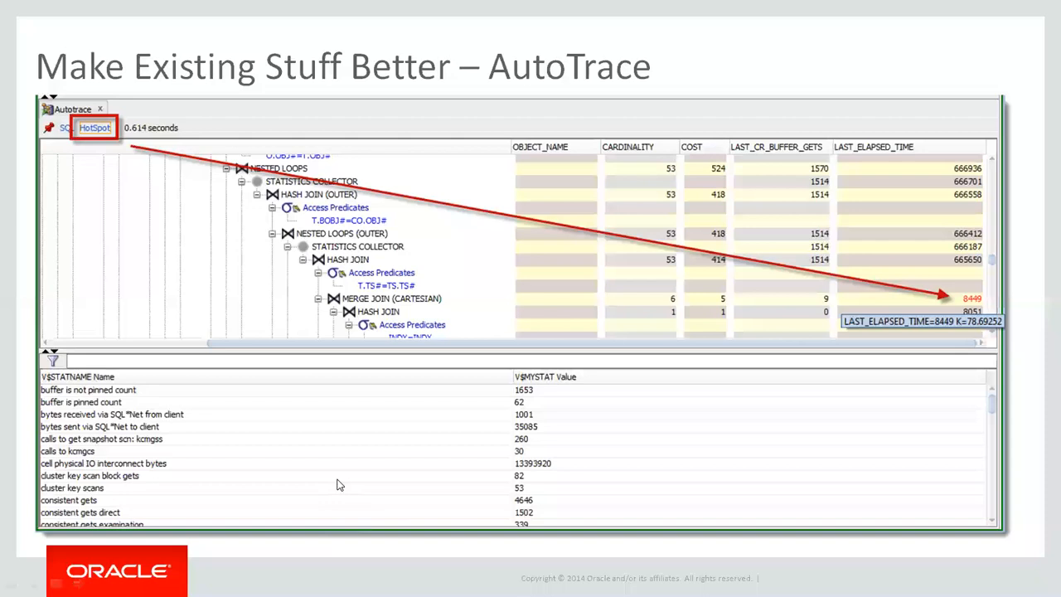
left_click(337, 485)
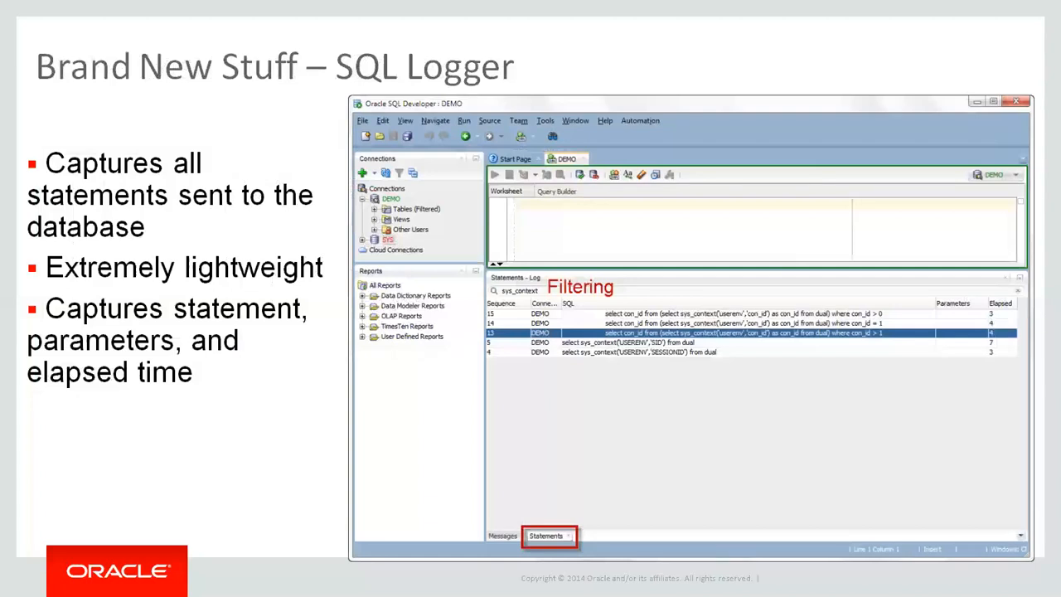
Return to SQL Developer and show the log of statements sent to the database.
key("alt+Tab")
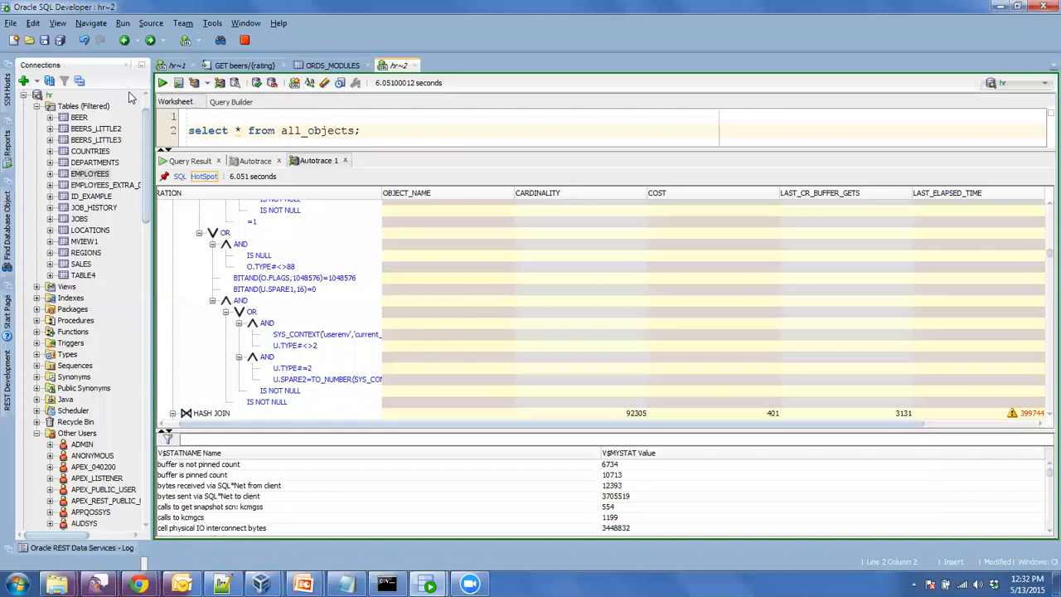
left_click(57, 23)
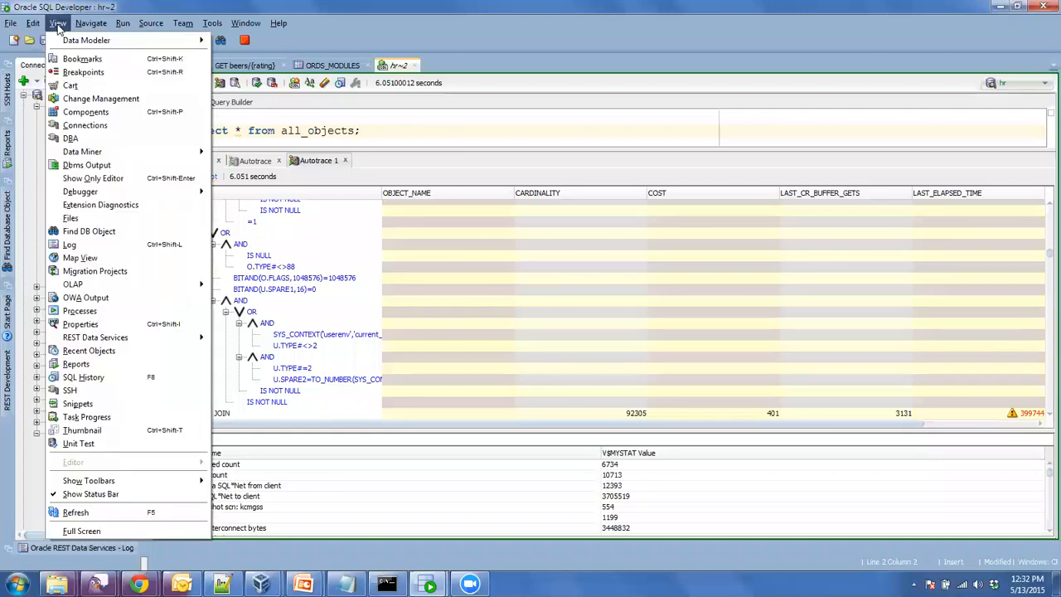
left_click(70, 245)
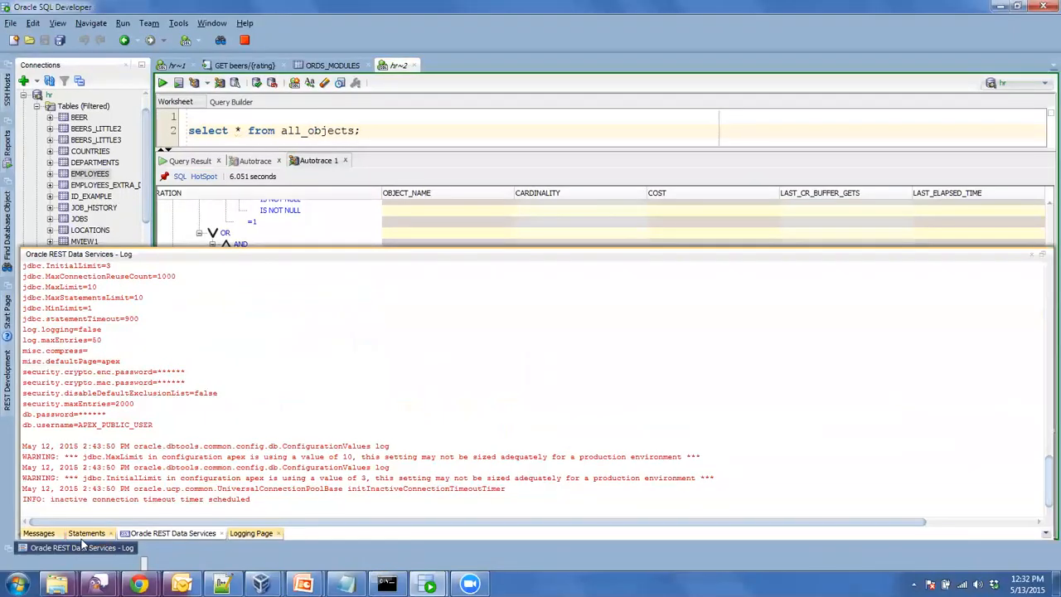
left_click(173, 469)
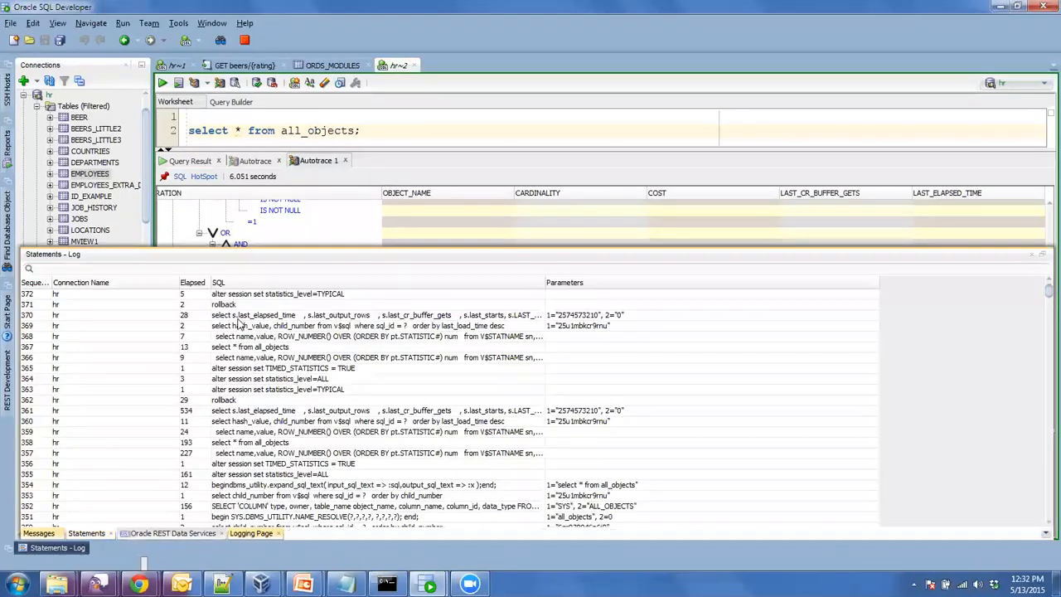
Examine the logged Autotrace statements, from the session statistics settings through select * from all_objects to the last_elapsed_time query.
left_click(268, 391)
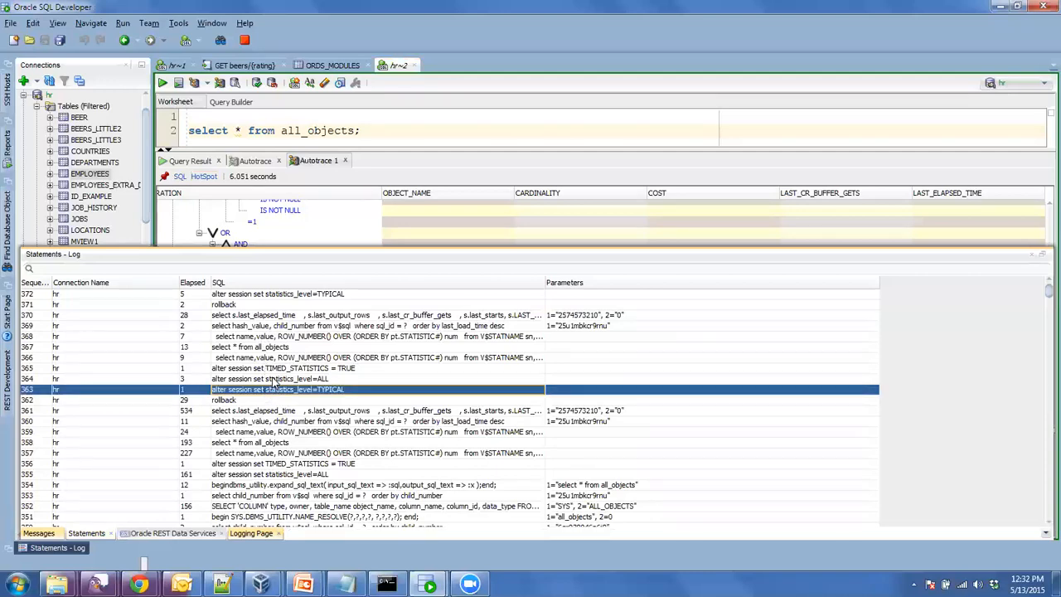
left_click(281, 369)
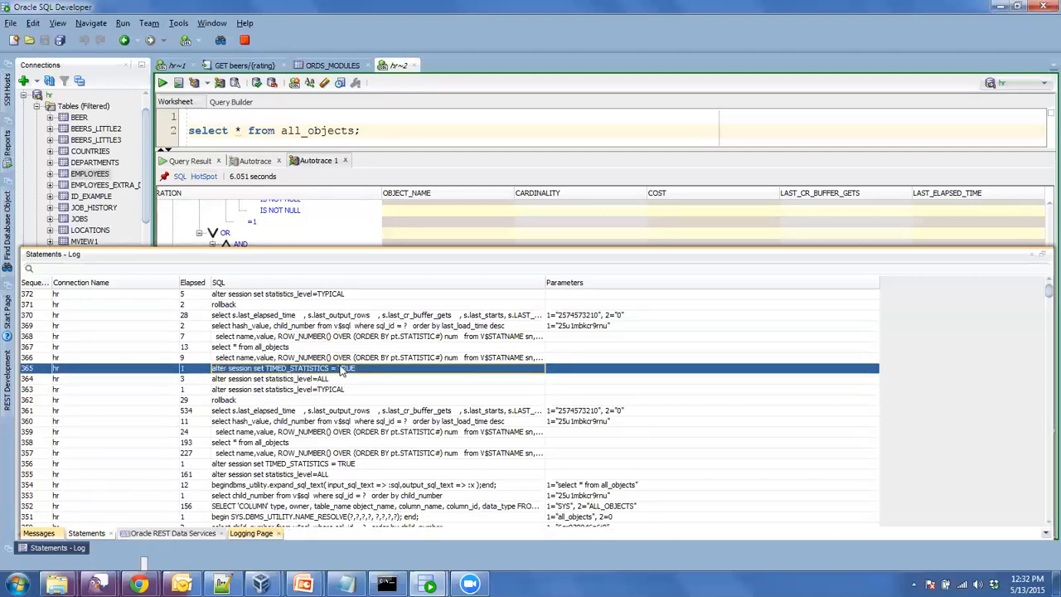
left_click(310, 381)
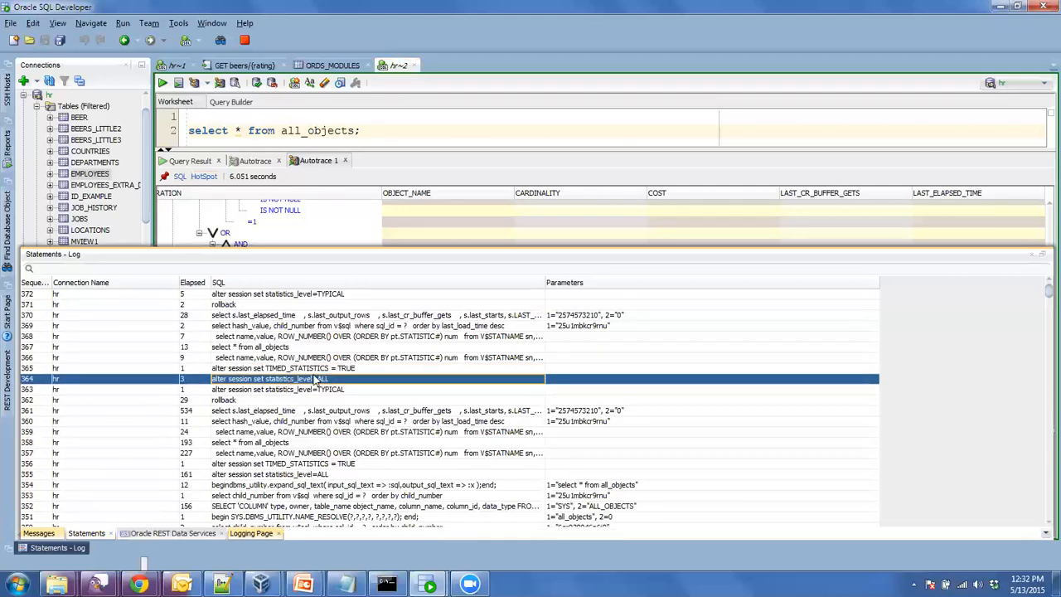
left_click(253, 349)
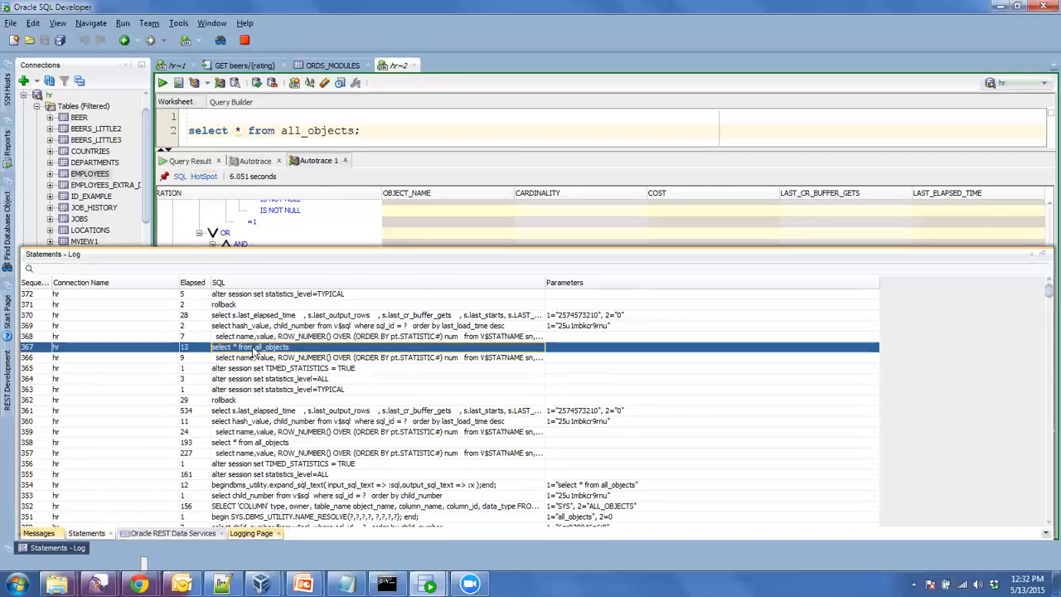
left_click(253, 325)
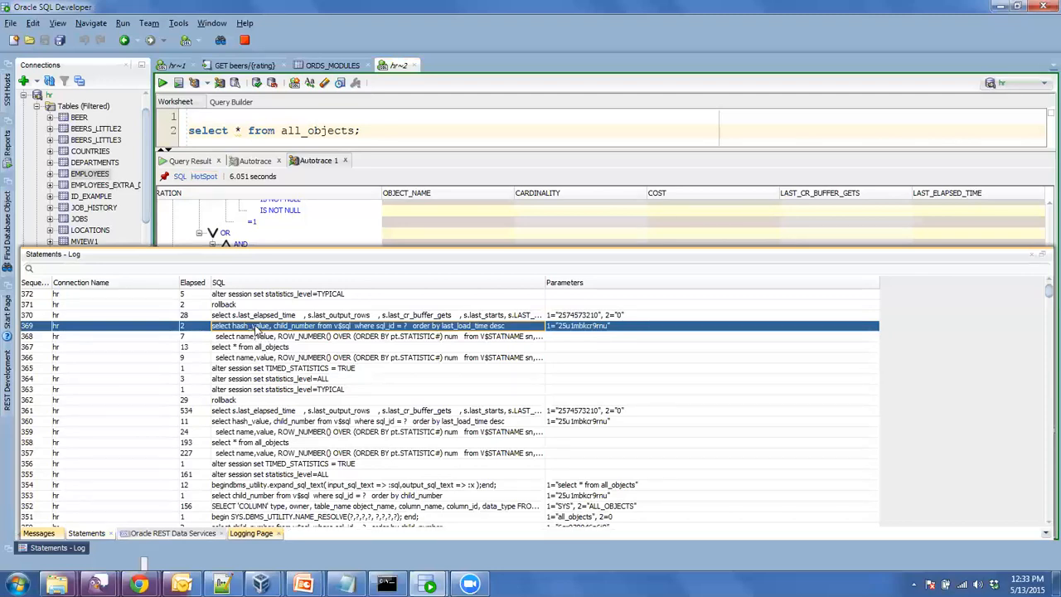
key("Up")
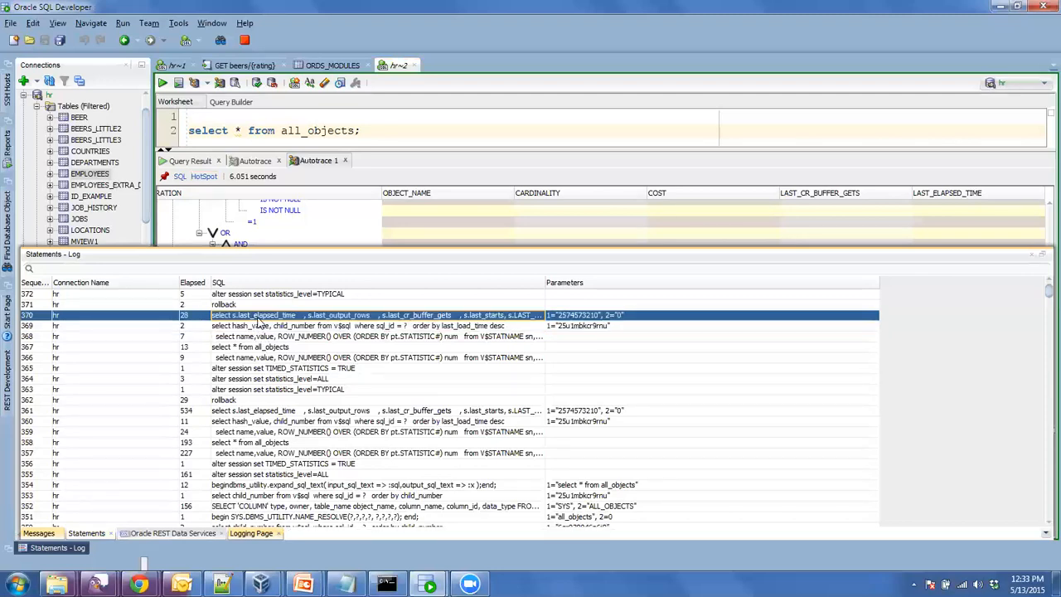
View the full SQL of logged statement 368 and the full parameters of statement 370, closing each value window.
double_click(261, 339)
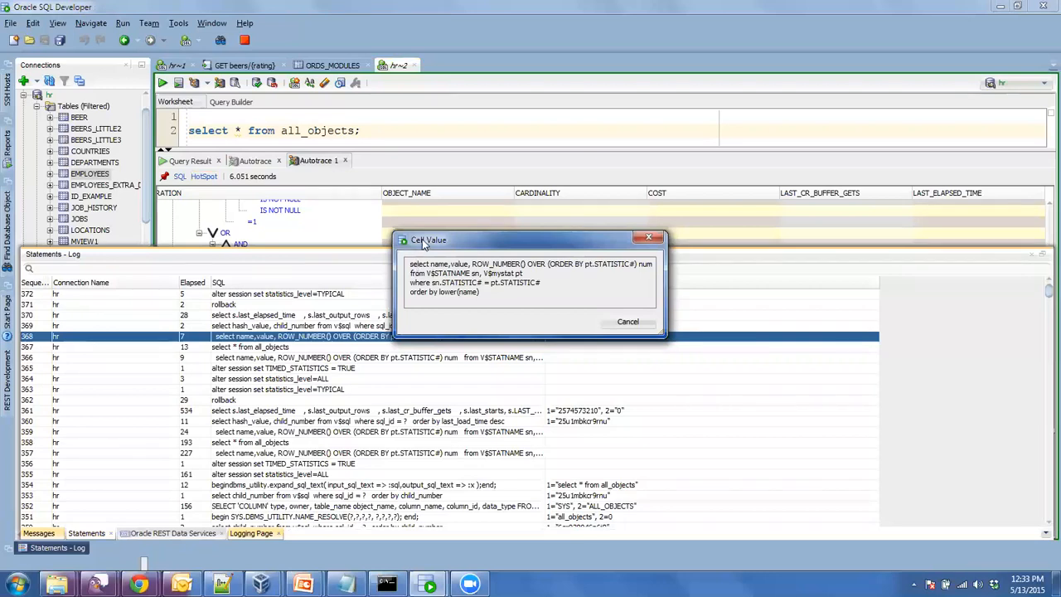
left_click_drag(424, 242, 223, 199)
left_click(424, 280)
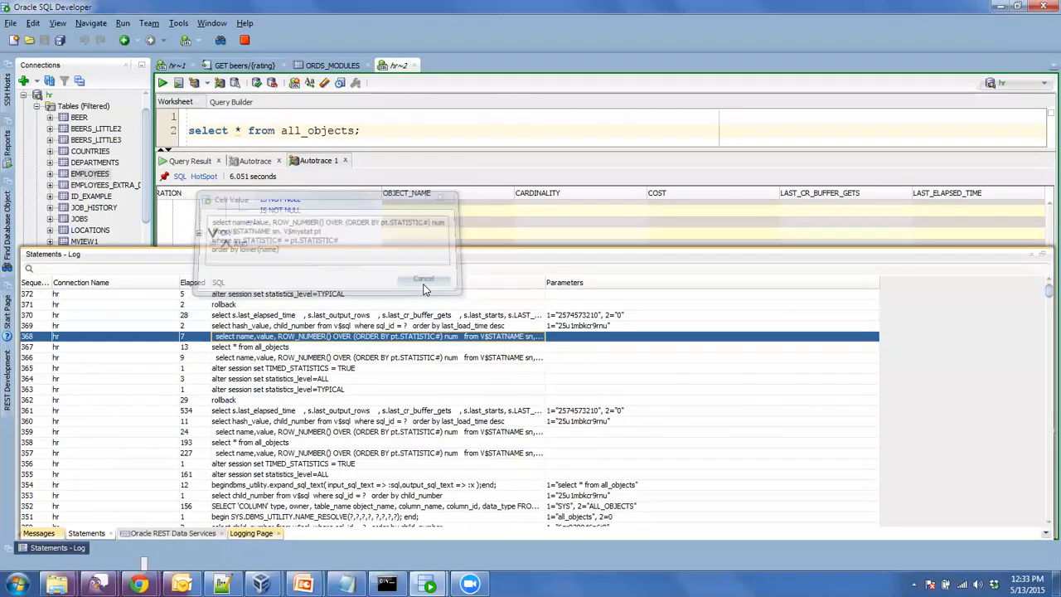
left_click(559, 318)
double_click(560, 322)
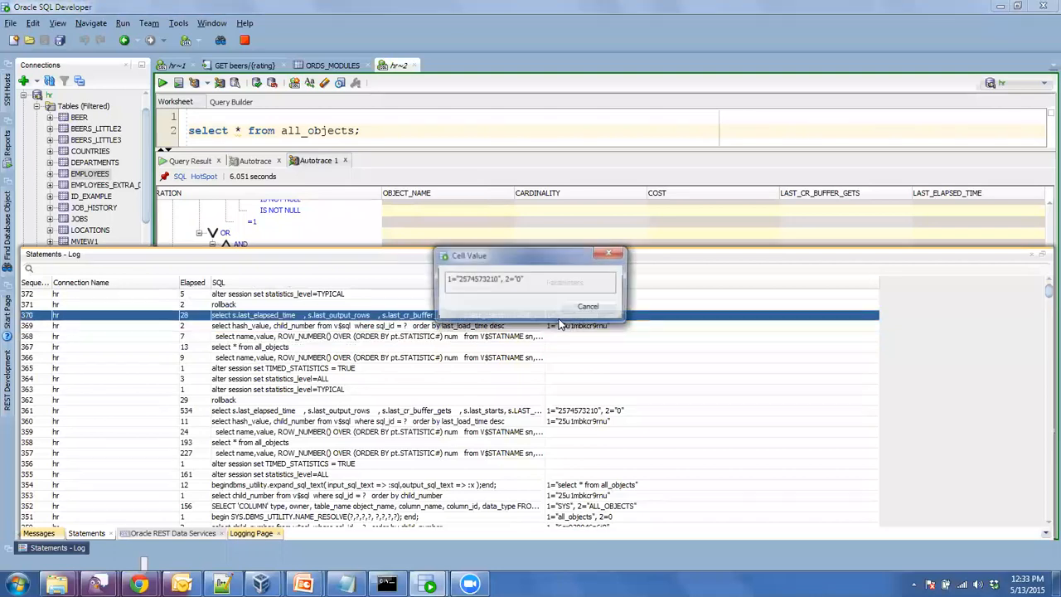
left_click(589, 307)
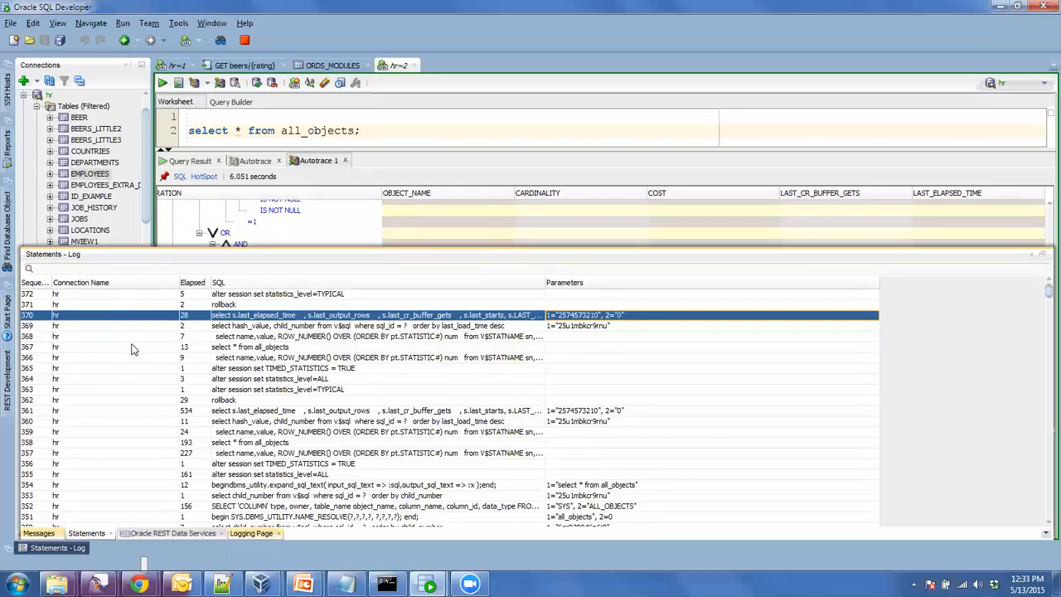
Try to filter the logged statements by row_number without matching the SQL's uppercase spelling.
left_click(121, 269)
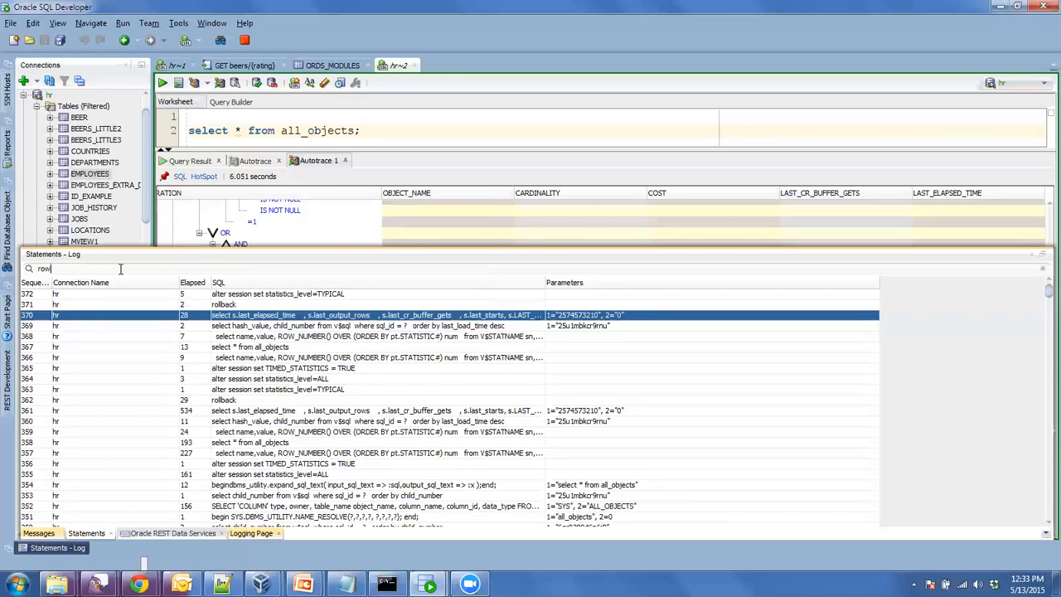
type("_Numbe")
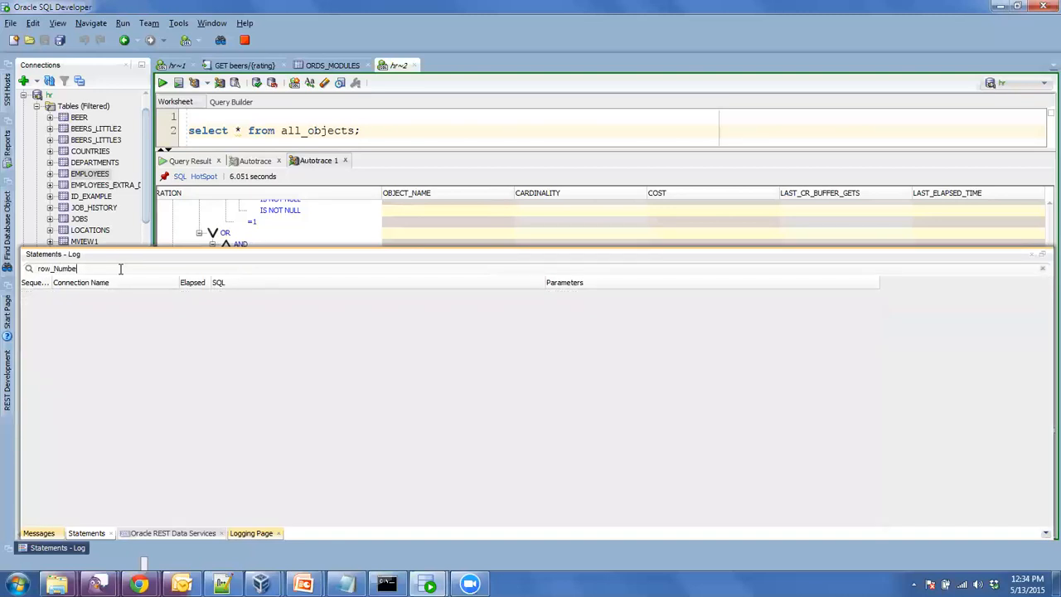
key("BackSpace")
type("number")
key("BackSpace")
key("BackSpace")
key("BackSpace")
key("BackSpace")
key("BackSpace")
key("BackSpace")
key("BackSpace")
key("BackSpace")
key("BackSpace")
key("BackSpace")
Filter the logged statements by ROW_NUMBER and view the full SQL of the first match, closing its value window.
type("ROW_")
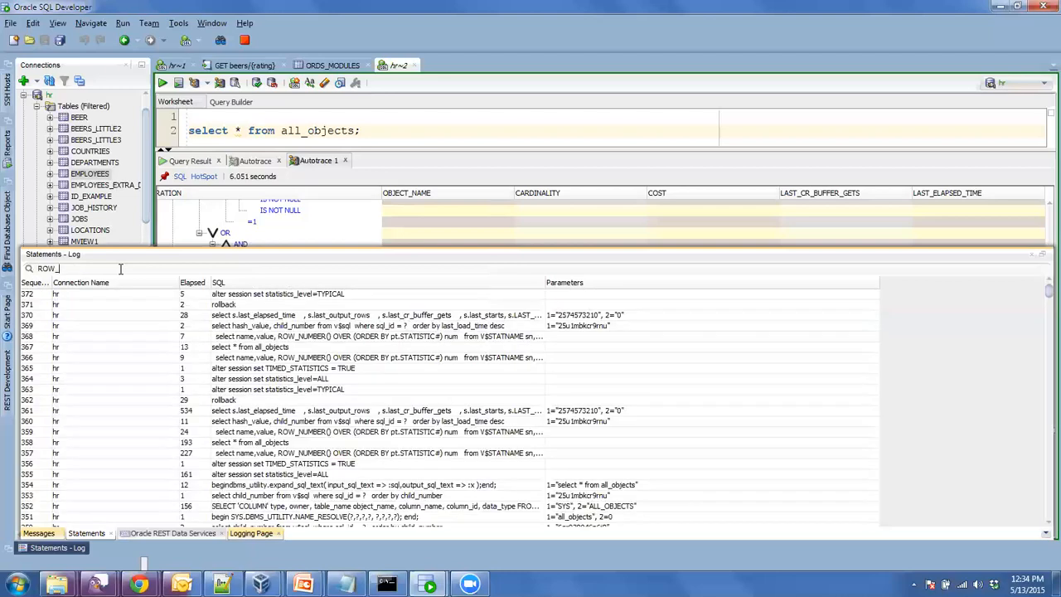
type("NUMBER")
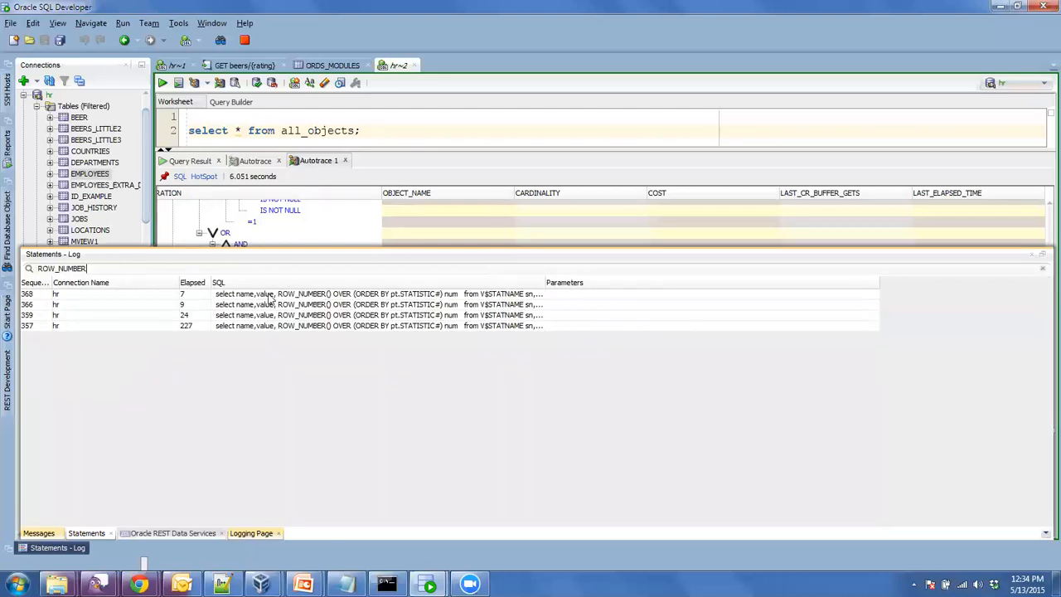
double_click(319, 300)
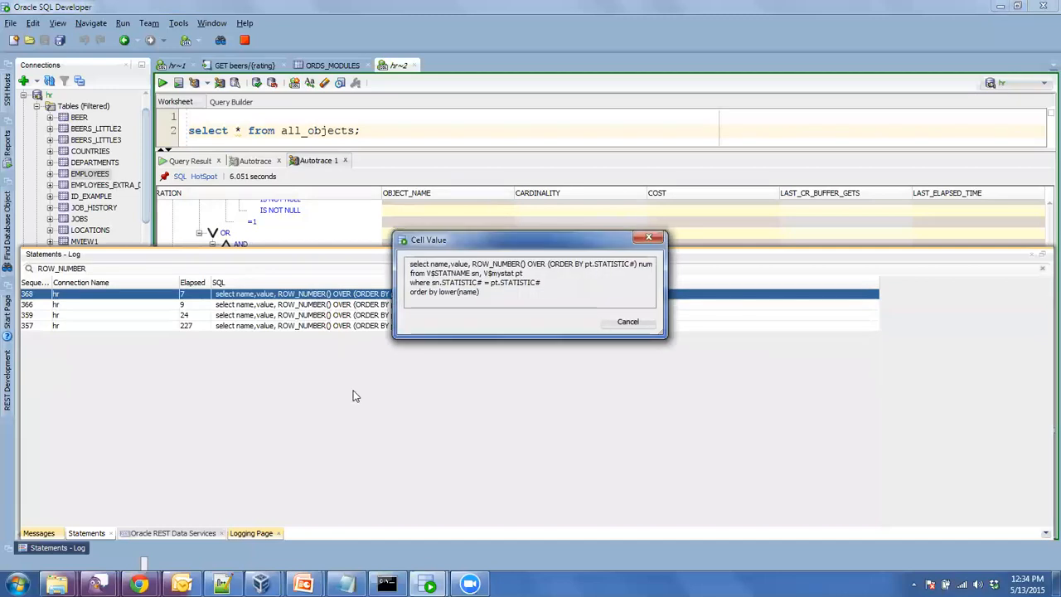
left_click(618, 322)
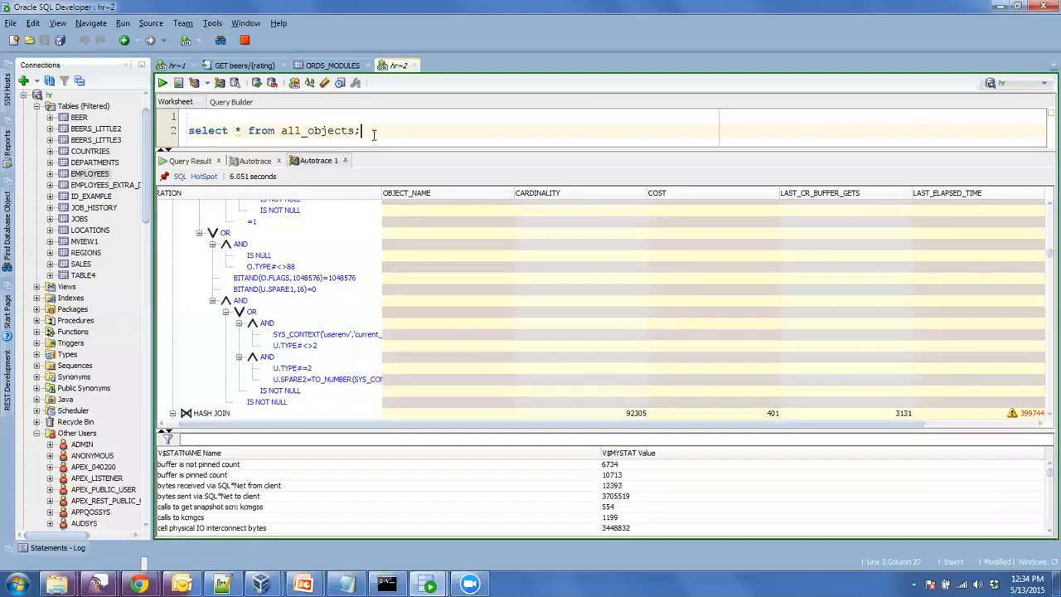
Return to the hr worksheet and collapse the Tables and Other Users nodes of the hr connection.
left_click(396, 127)
left_click(36, 107)
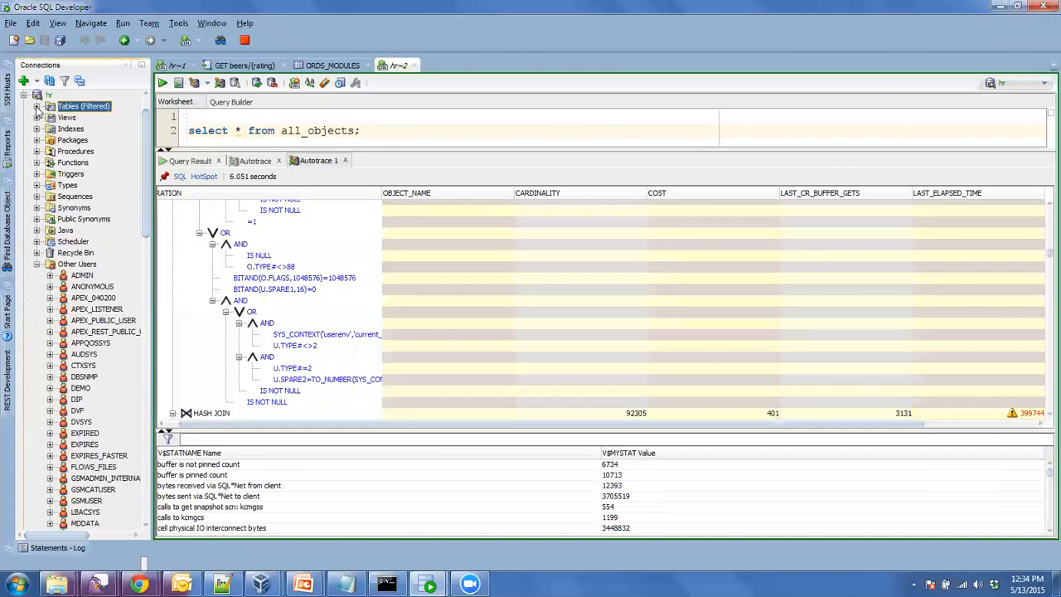
left_click(36, 264)
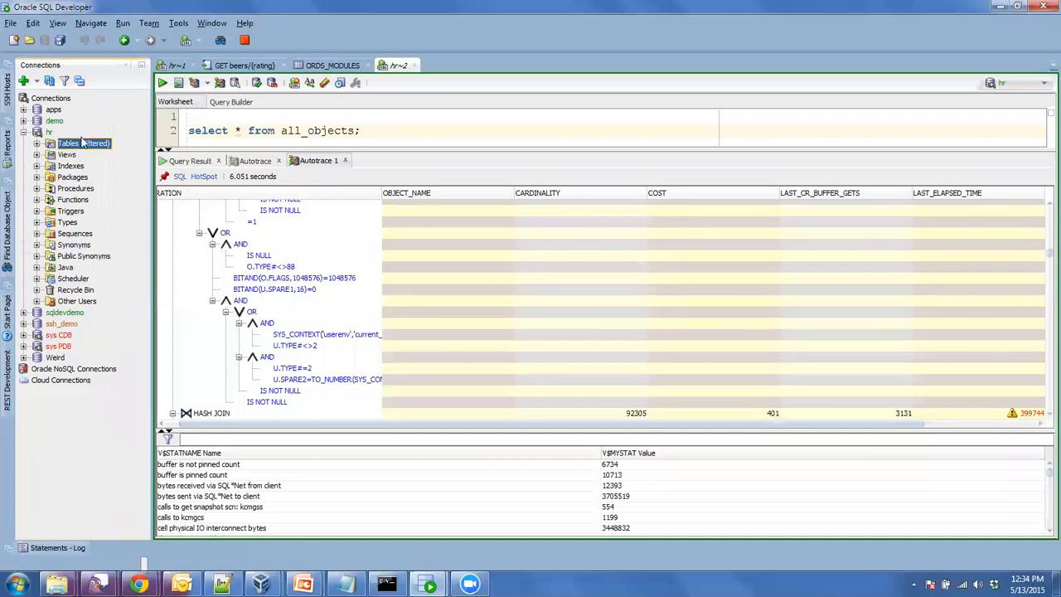
Reopen the Statements log, clear its logged entries and remove the ROW_NUMBER filter text.
left_click(57, 23)
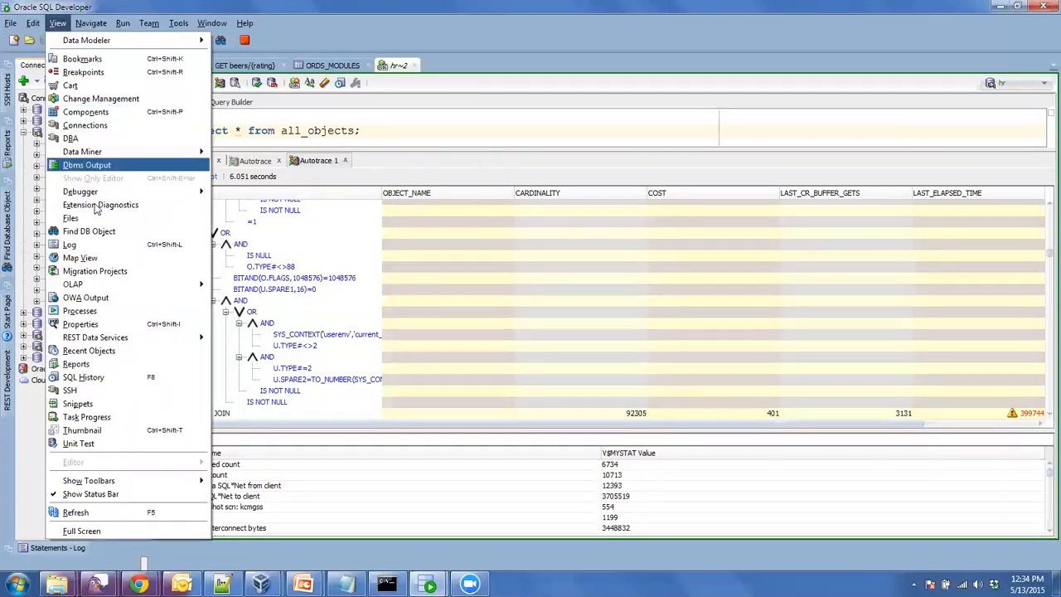
left_click(97, 245)
right_click(187, 310)
left_click(203, 315)
left_click_drag(115, 267, 38, 268)
key("BackSpace")
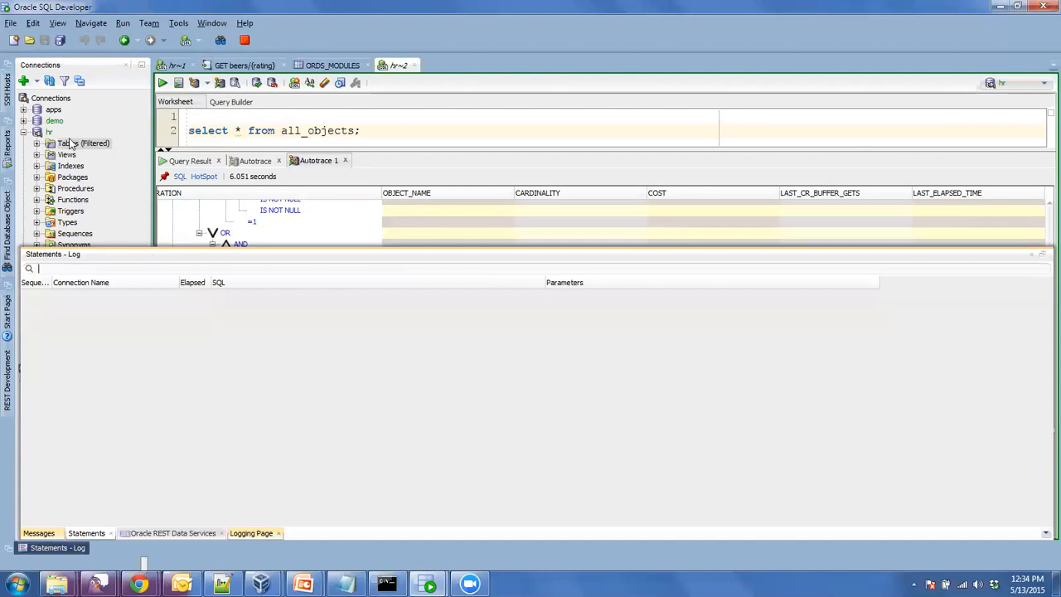
Refresh the Tables node of the hr connection to generate new logged statements.
right_click(71, 143)
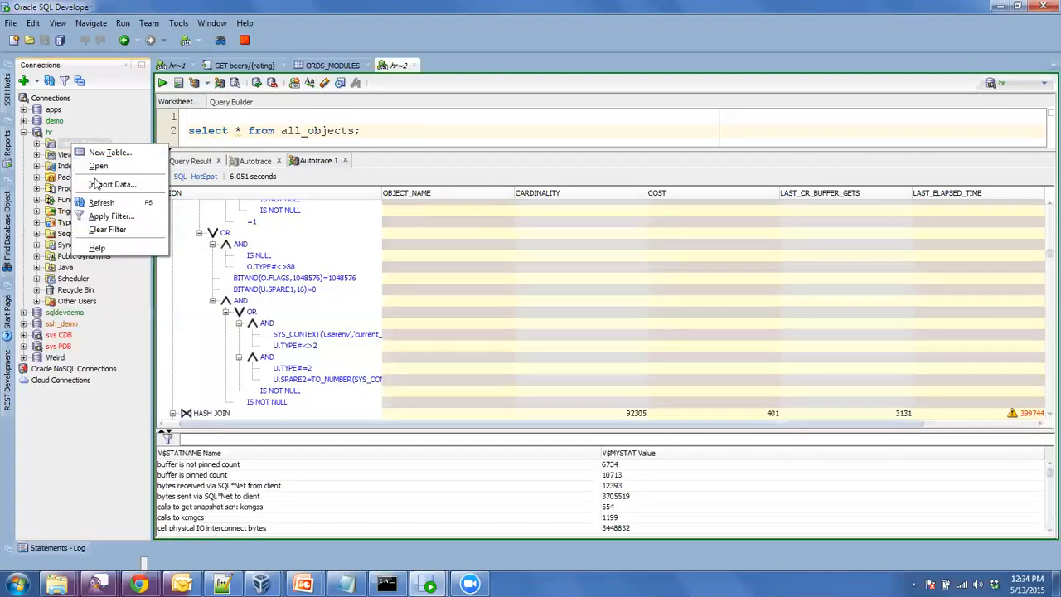
left_click(101, 203)
key("alt+Tab")
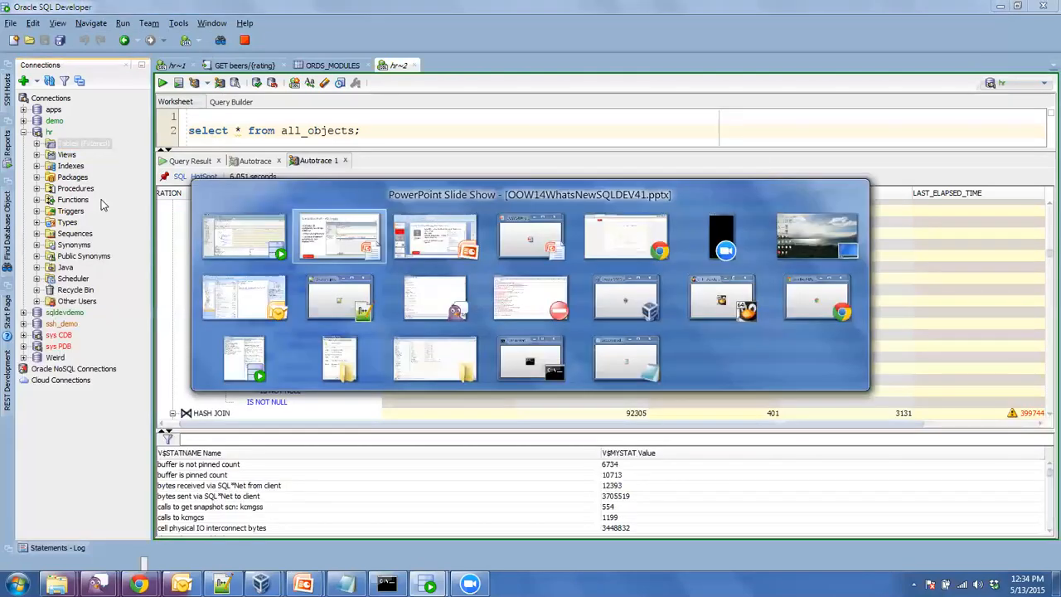
key("alt+Tab")
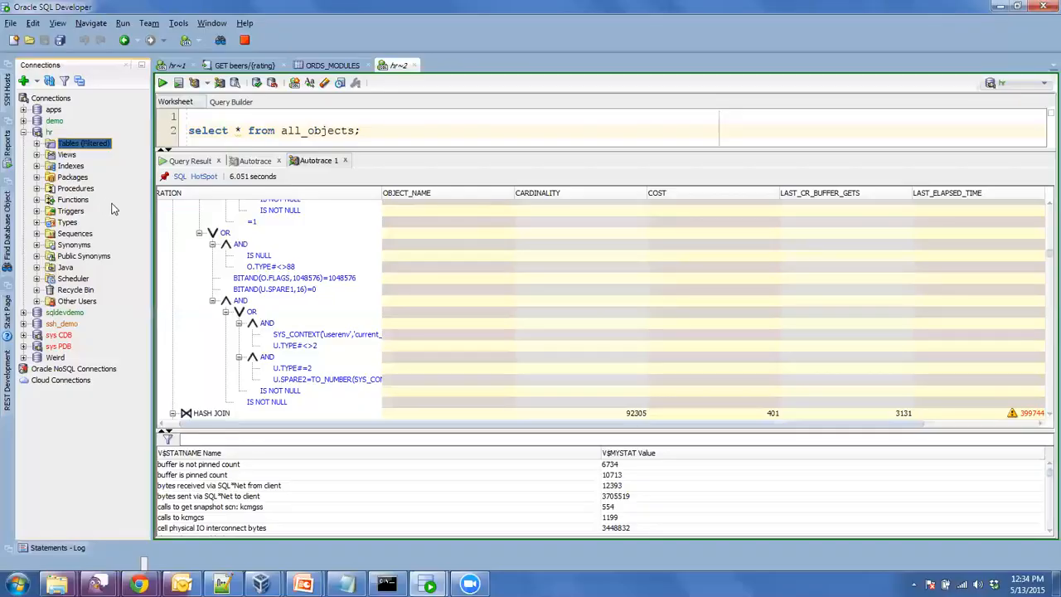
Open the Statements log and view the full SQL of the newest logged statement, number 374.
left_click(64, 549)
left_click(326, 296)
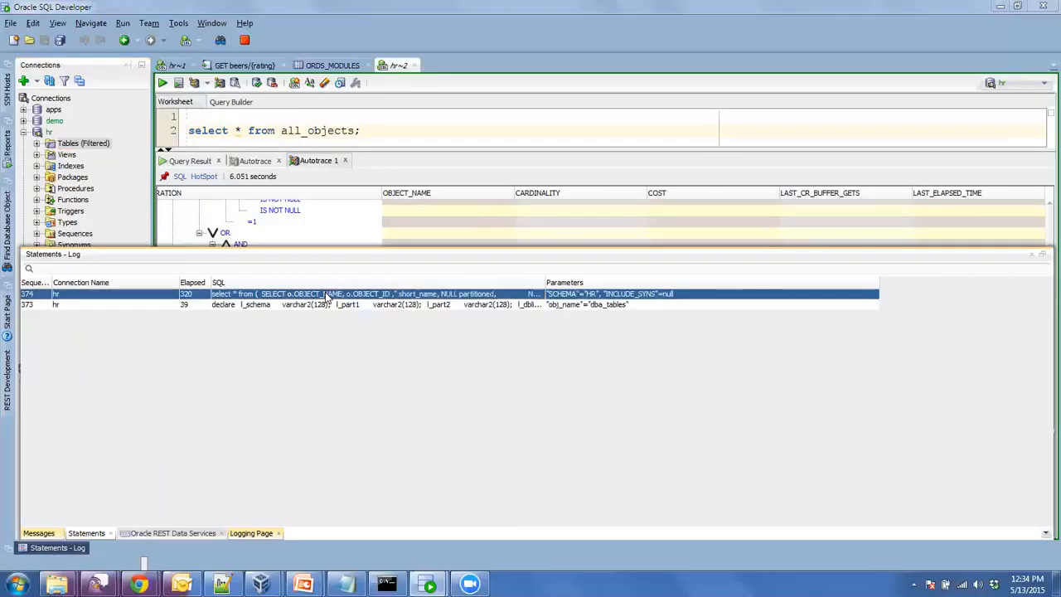
double_click(326, 296)
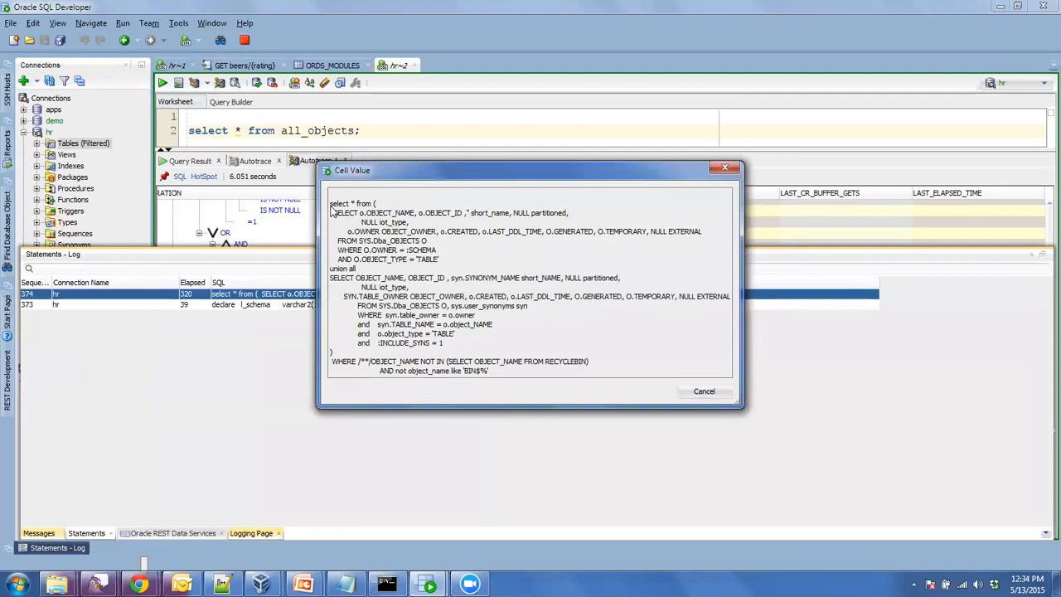
Examine the full SQL of the logged statement, highlighting its owner and object type conditions, and close the cell value view.
left_click_drag(330, 204, 484, 380)
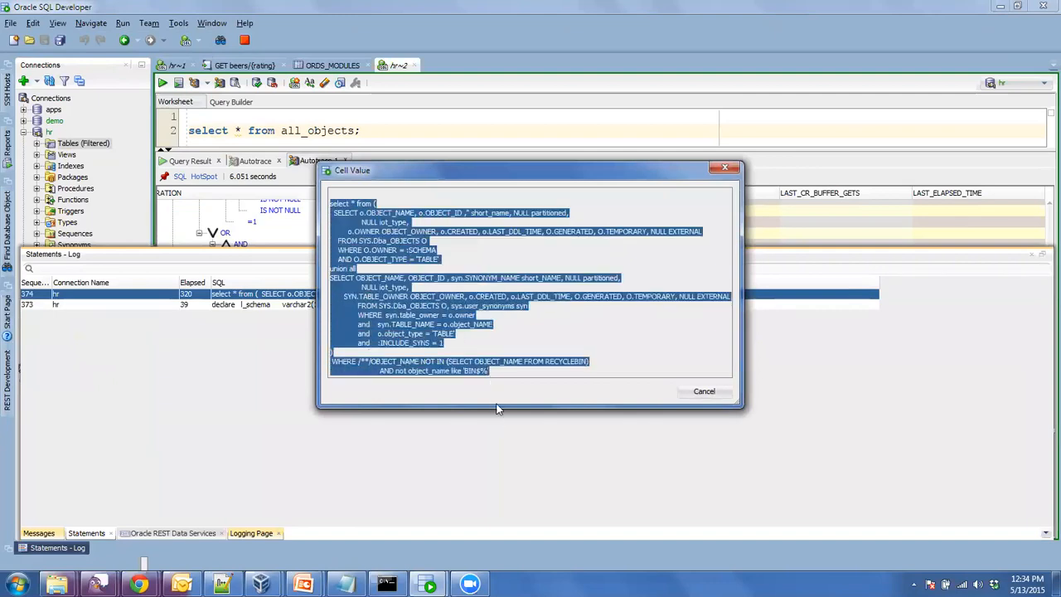
left_click(495, 327)
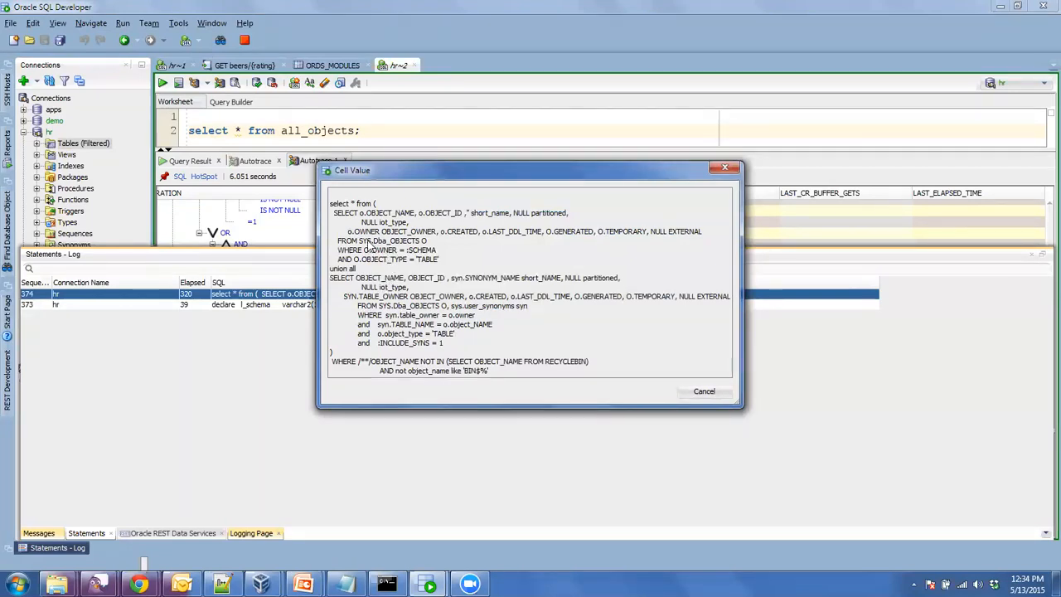
left_click_drag(371, 241, 441, 258)
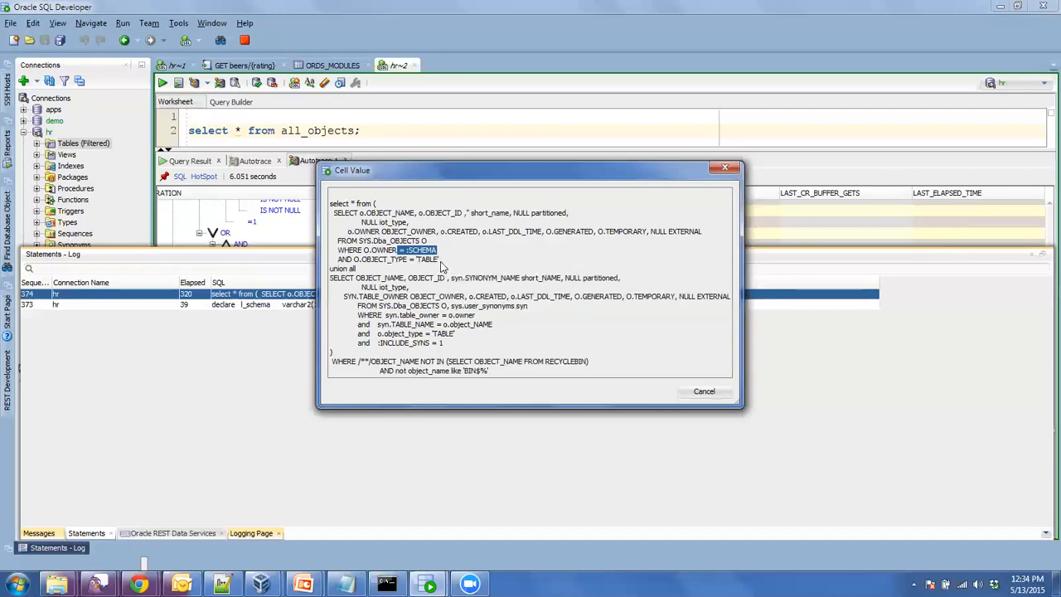
left_click_drag(370, 259, 448, 261)
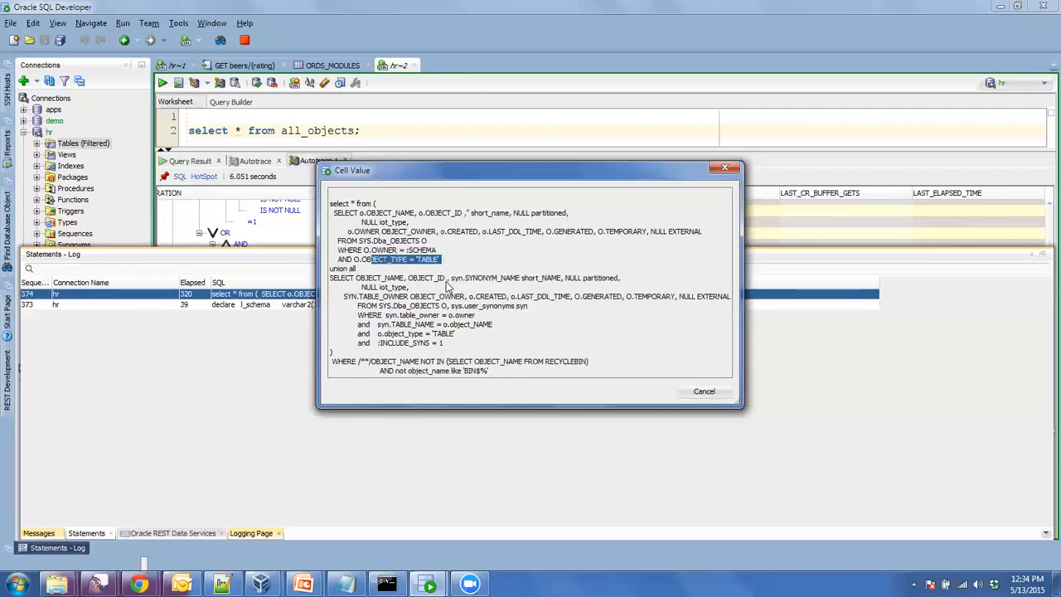
left_click(701, 393)
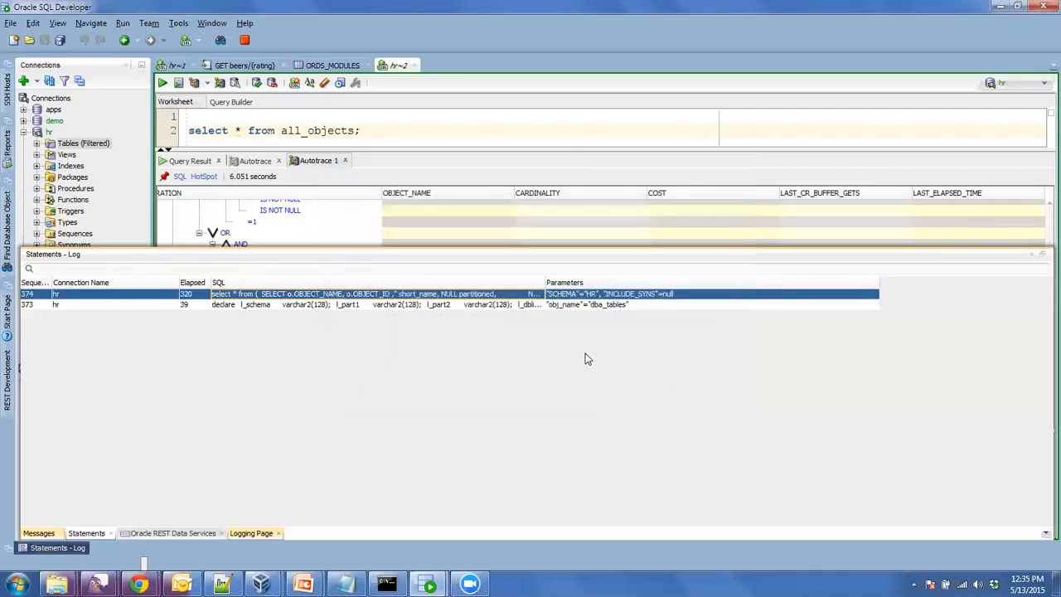
Switch to the presentation, advance to the Instance Viewer slide and return to SQL Developer.
key("alt+Tab")
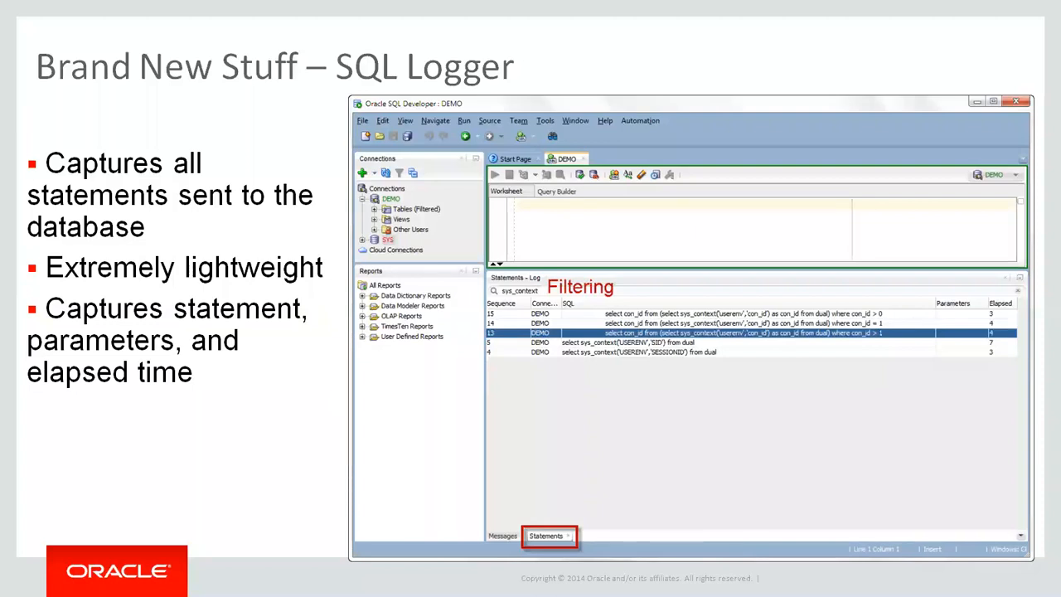
key("Right")
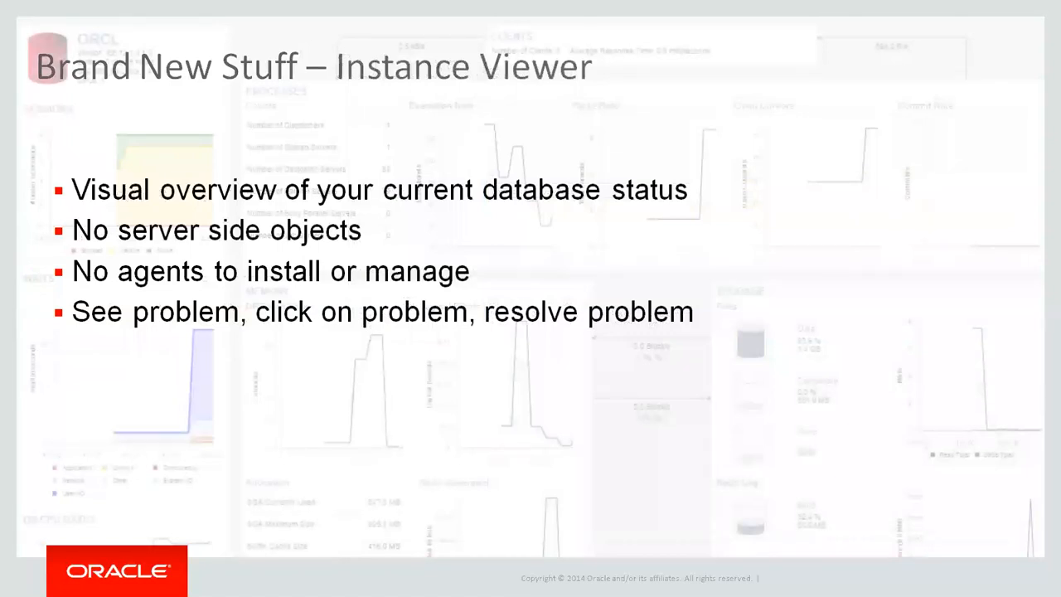
key("alt+Tab")
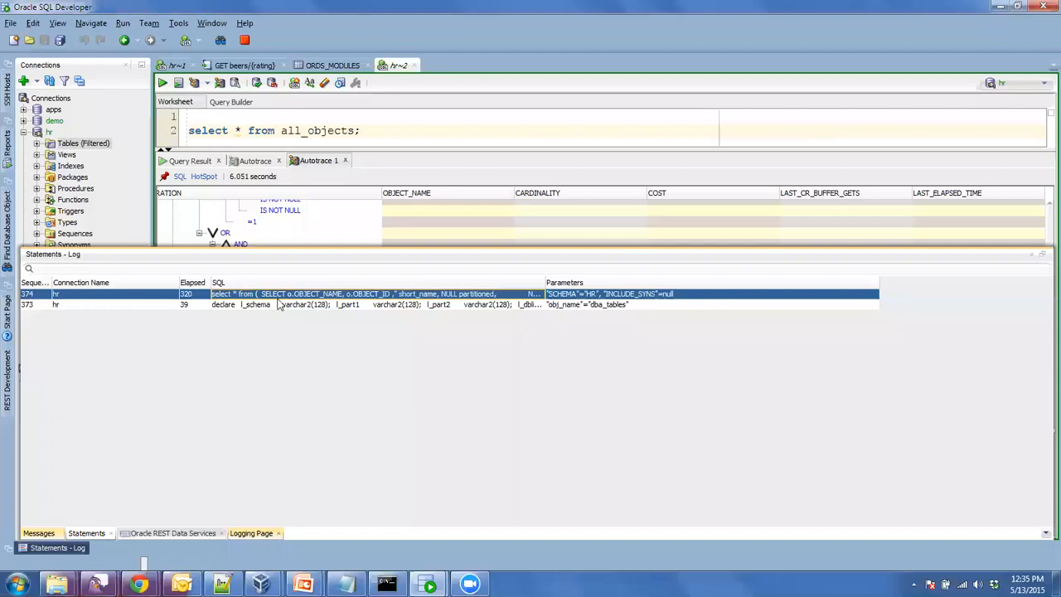
Return to the hr worksheet and show the DBA navigator.
left_click(302, 130)
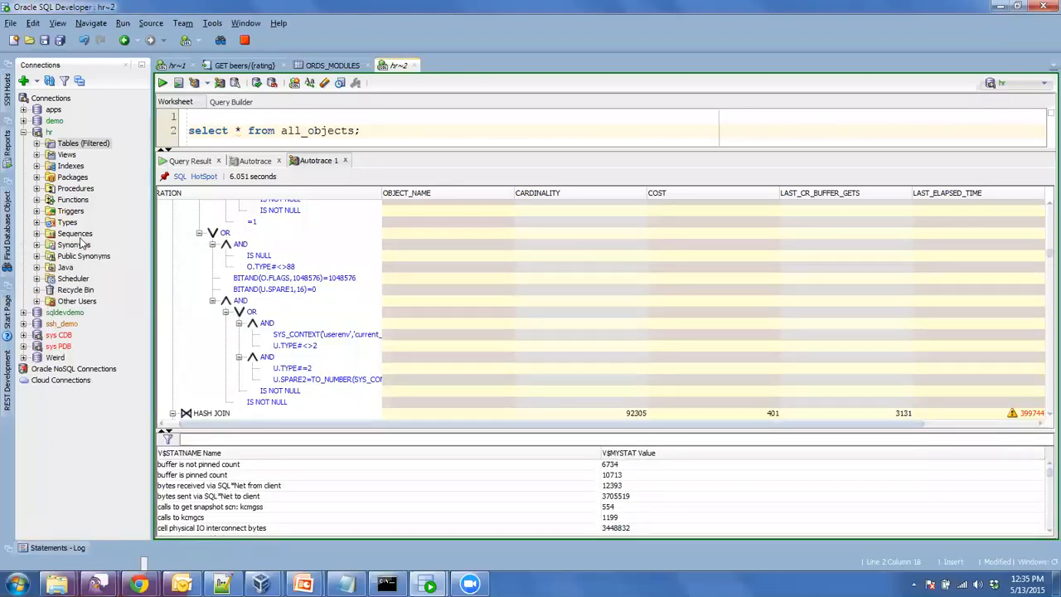
left_click(57, 23)
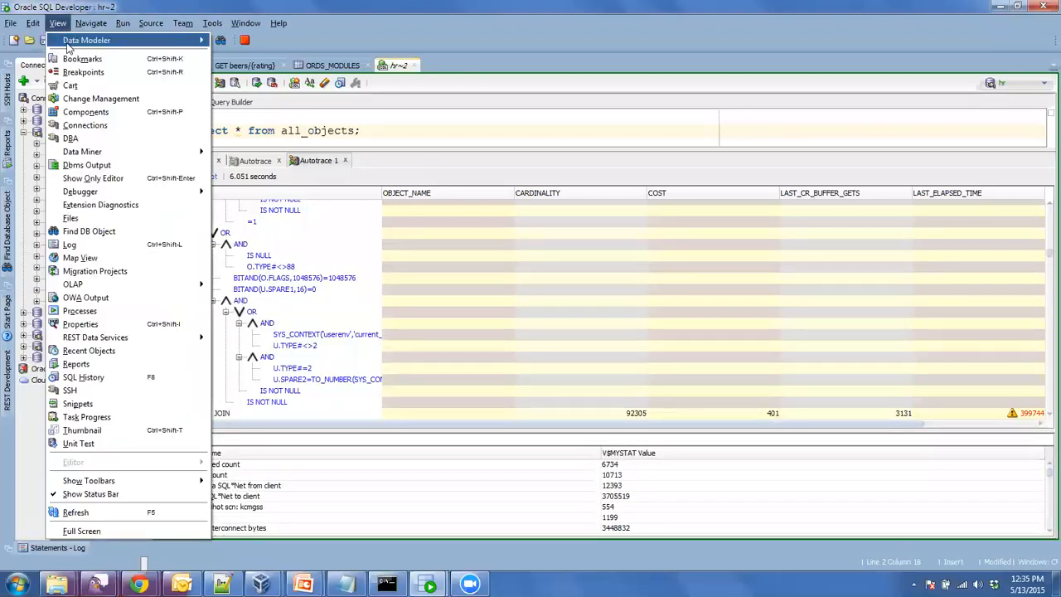
left_click(99, 139)
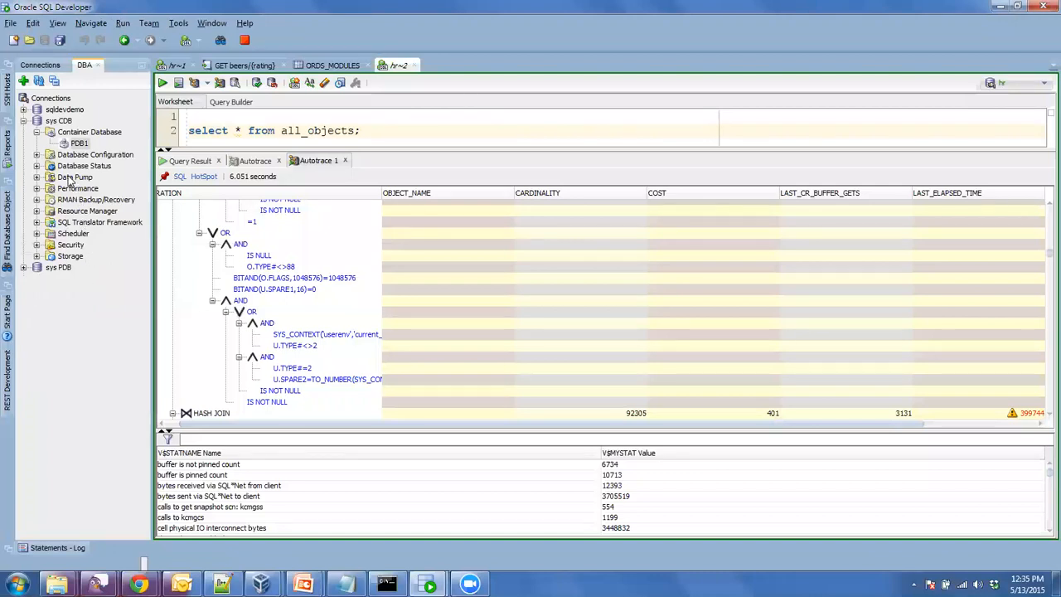
Open the DB Instance viewer from Database Status of the sys CDB connection and fit the whole diagram in view.
left_click(37, 132)
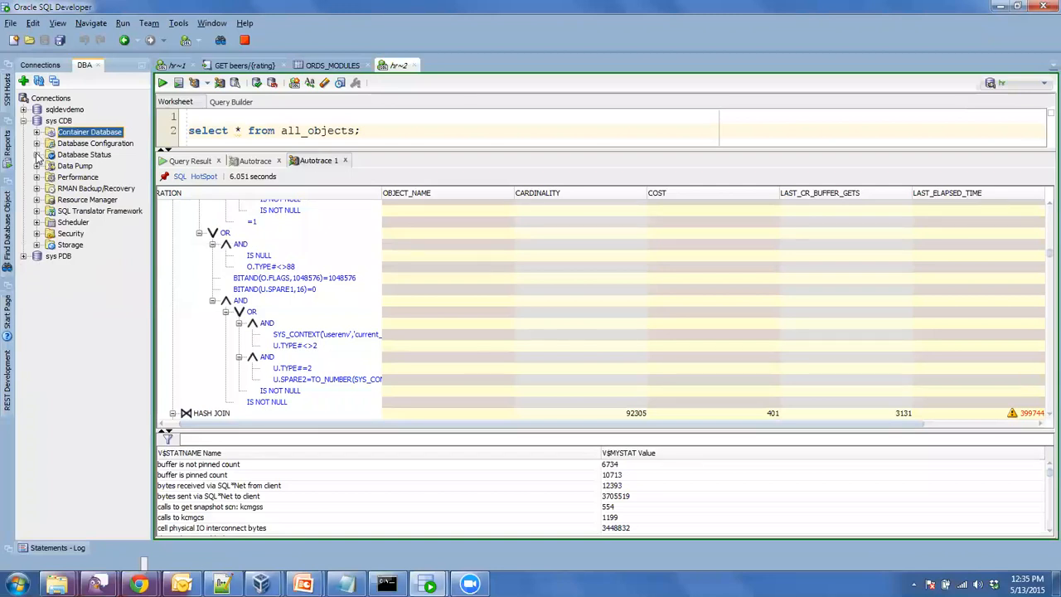
left_click(36, 155)
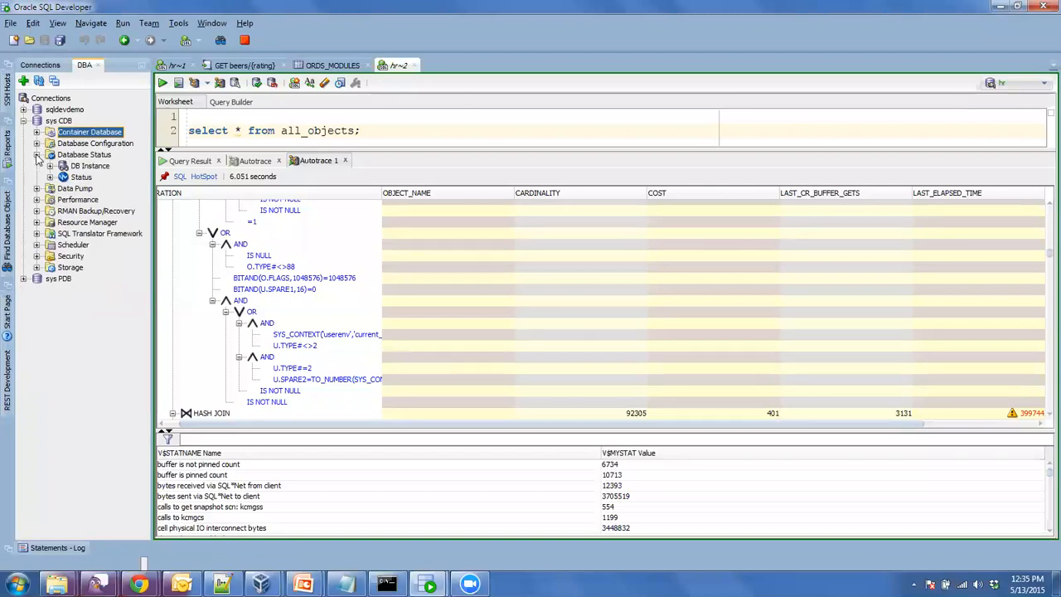
left_click(88, 167)
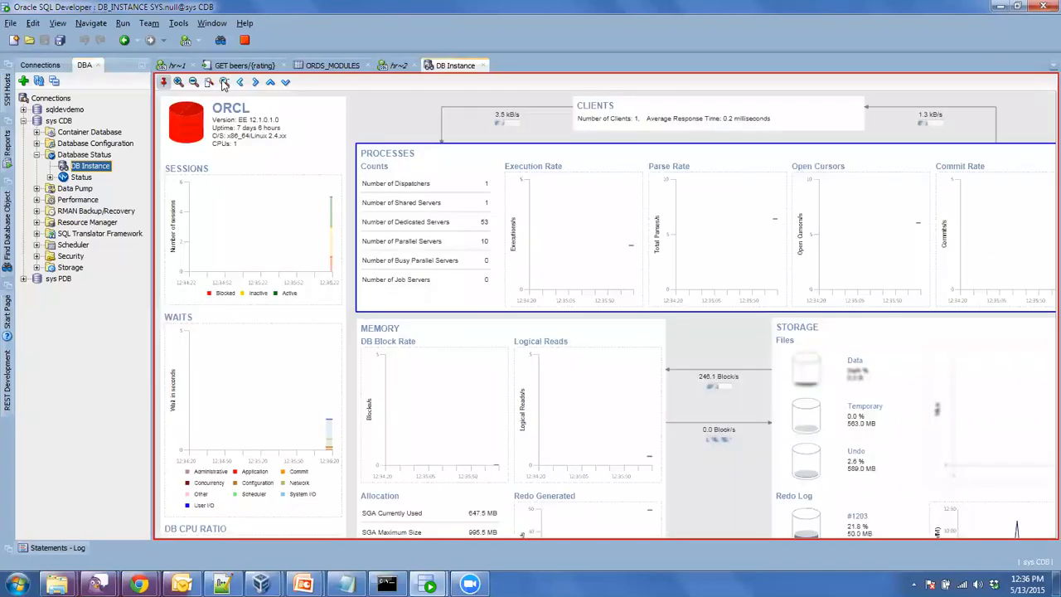
left_click(222, 83)
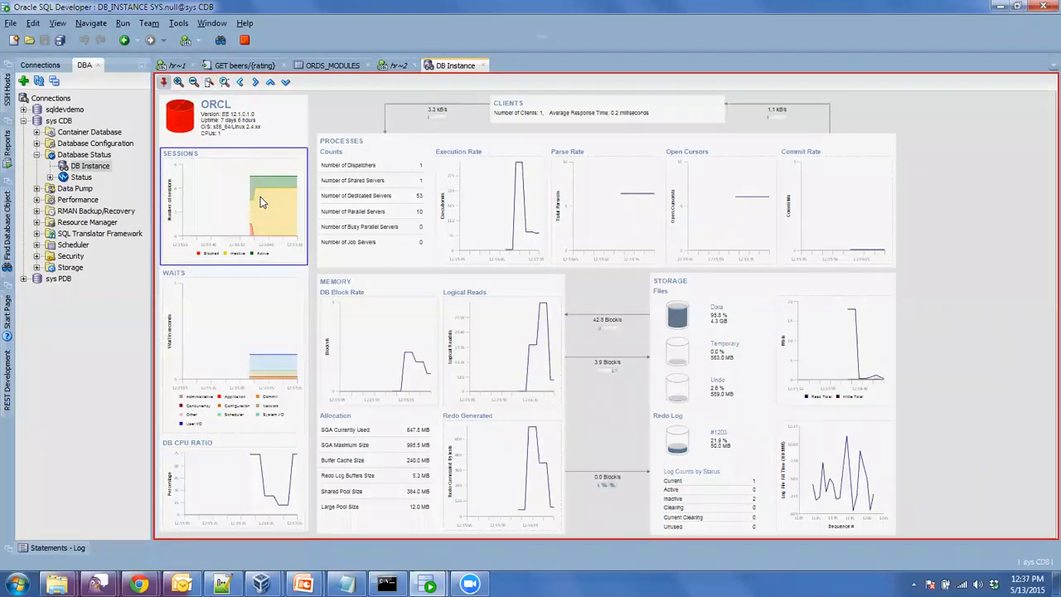
Drill down from the Sessions chart to the session list and close that list again.
left_click(259, 197)
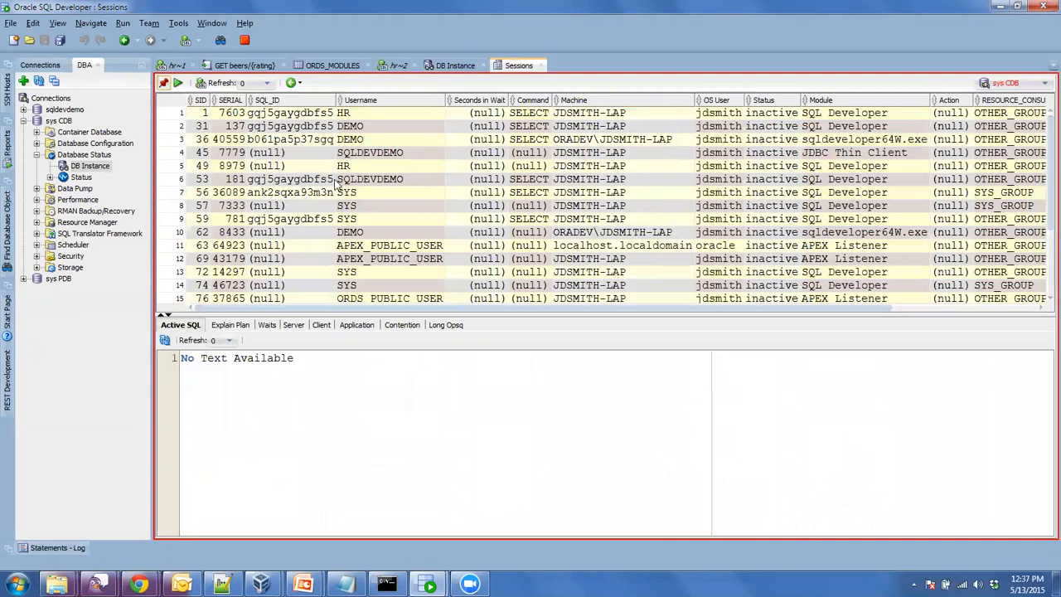
left_click(540, 66)
left_click(540, 66)
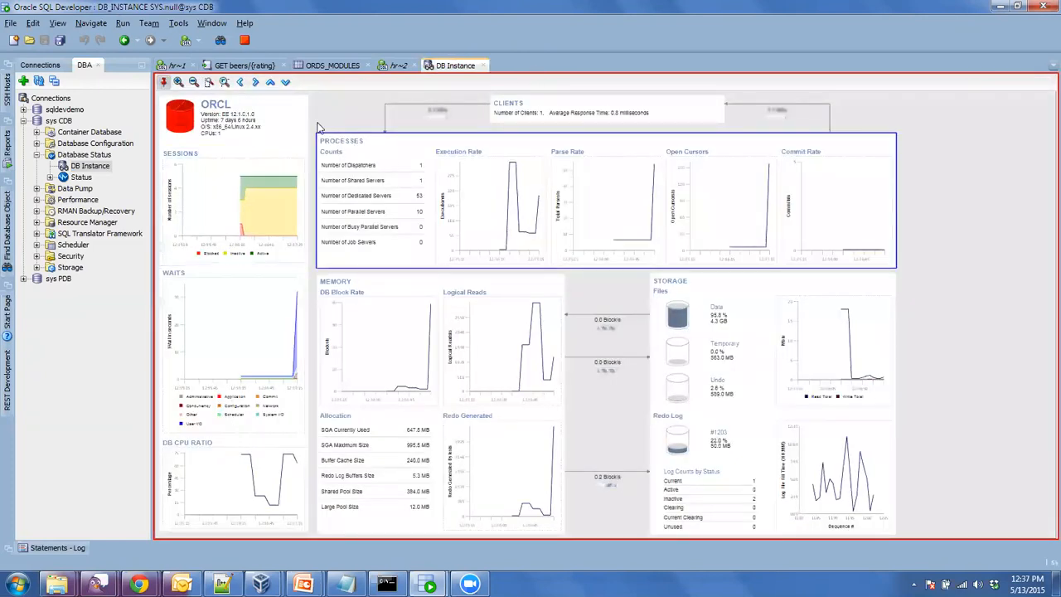
Float the DB Instance viewer as a separate window, maximize it and fit the diagram to it.
right_click(452, 70)
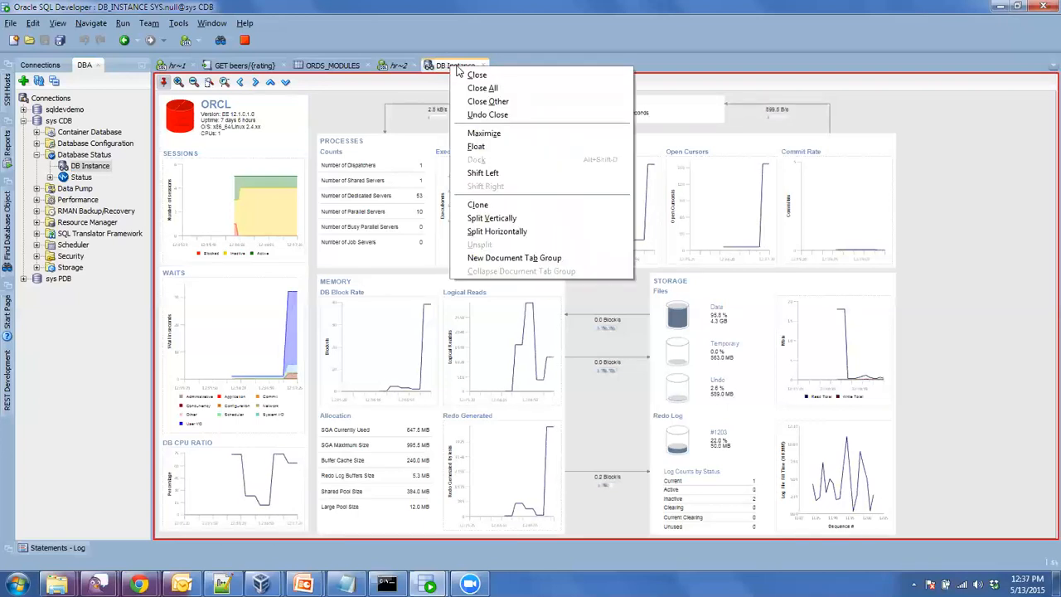
left_click(489, 152)
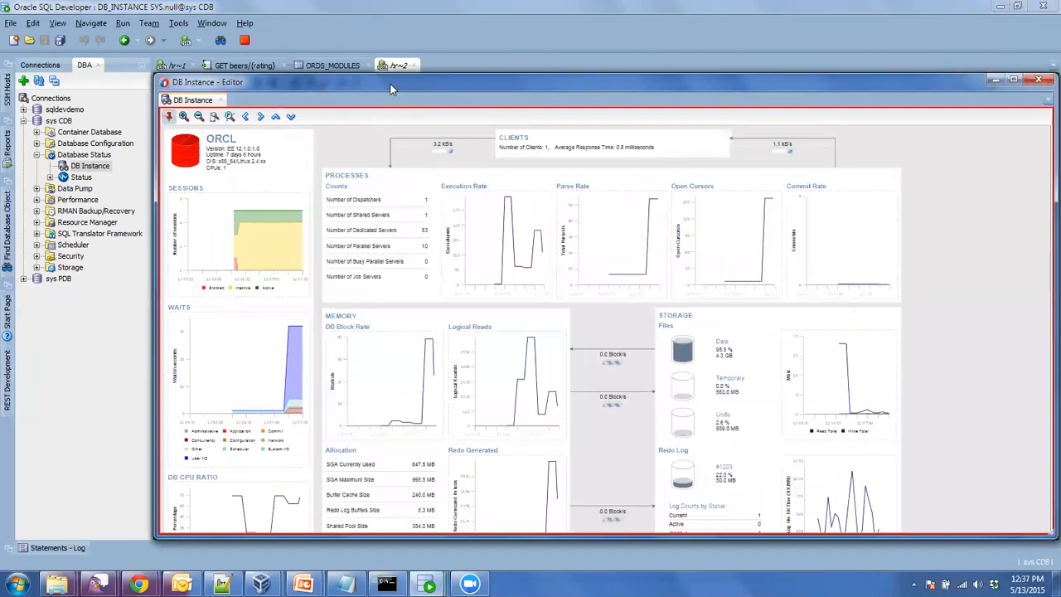
left_click_drag(391, 88, 279, 70)
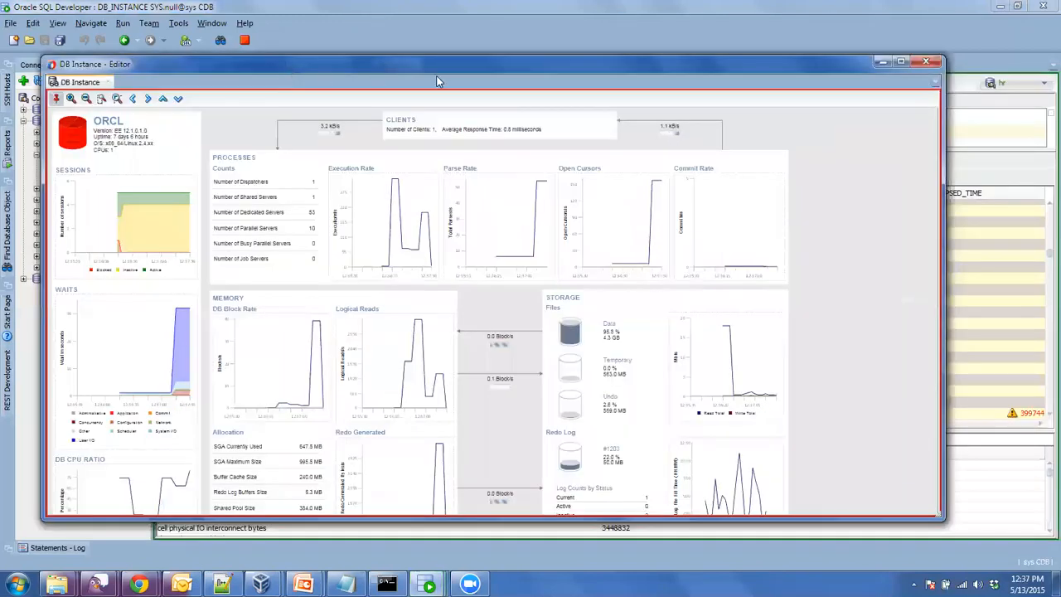
left_click(902, 63)
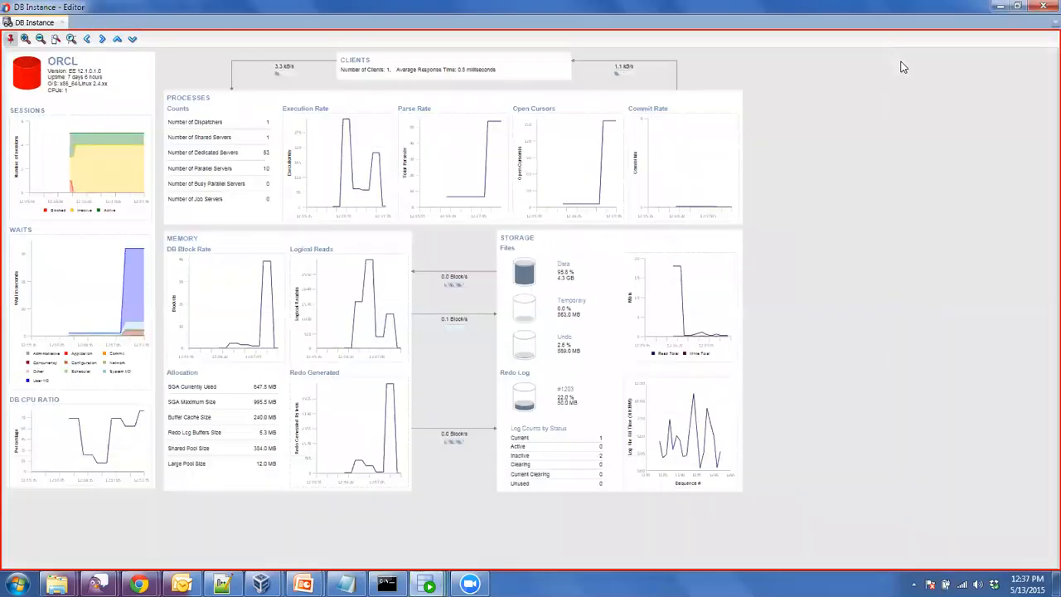
left_click(55, 40)
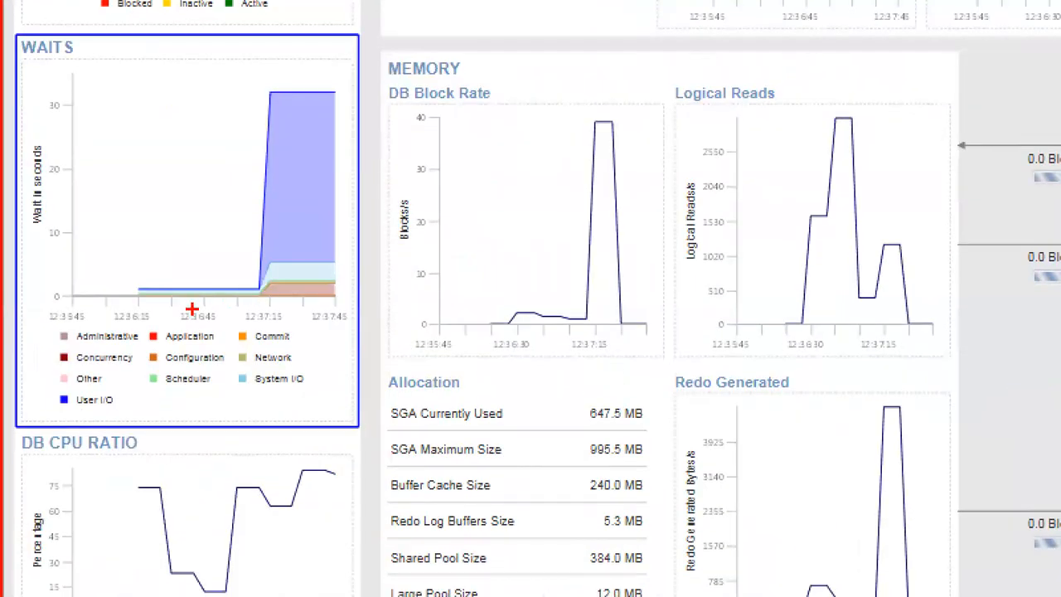
mouse_move(128, 316)
left_mouse_down()
mouse_move(108, 315)
mouse_move(12, 363)
mouse_move(46, 412)
mouse_move(169, 423)
mouse_move(325, 410)
mouse_move(336, 348)
mouse_move(203, 298)
mouse_move(58, 321)
left_mouse_up()
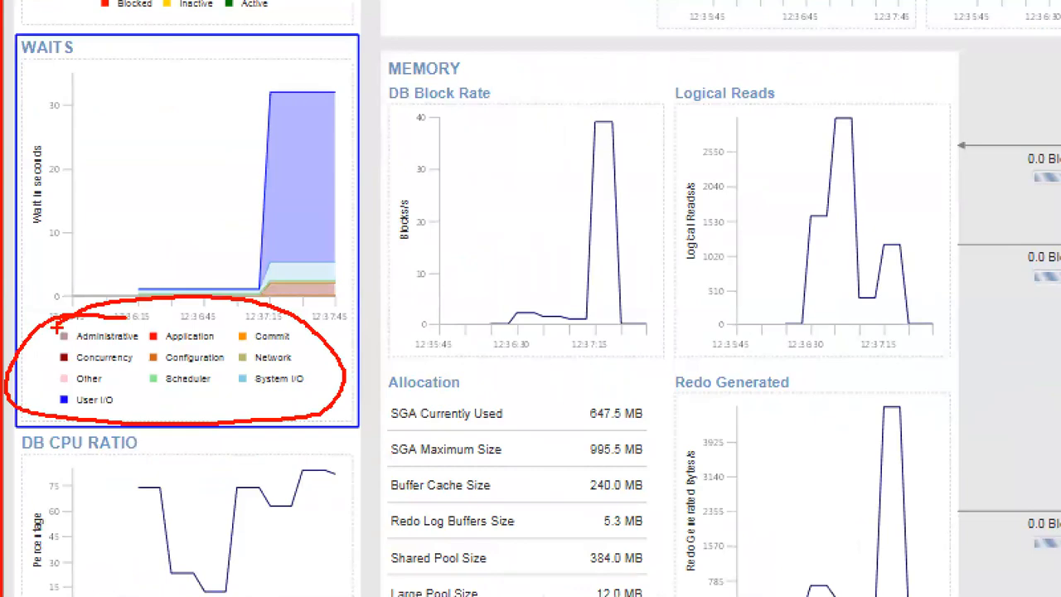
key("Escape")
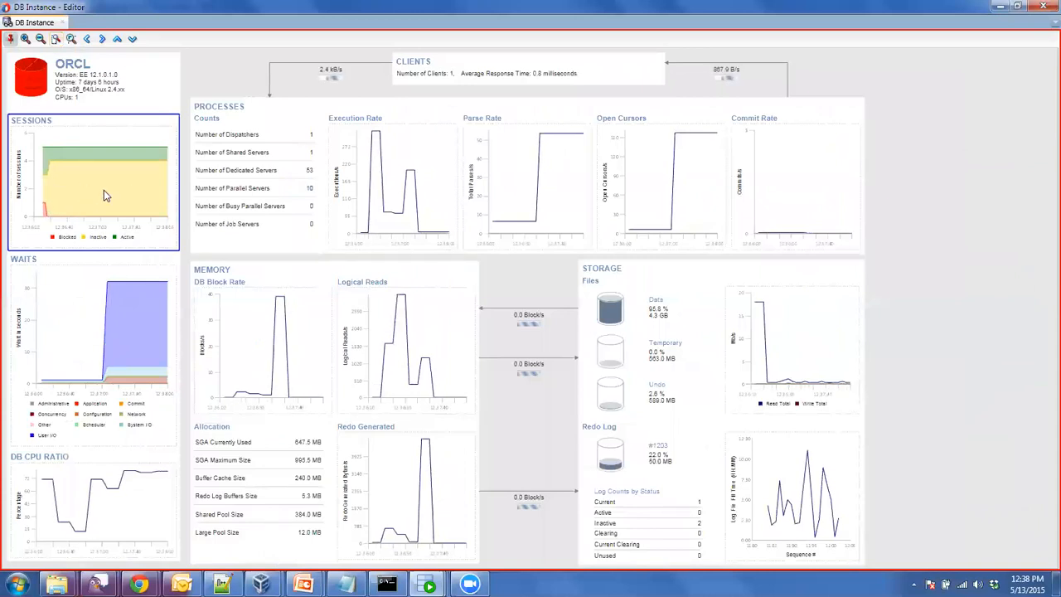
Open the session list from the Sessions chart, view the actions available for a session and return to the floating DB Instance window.
left_click(104, 190)
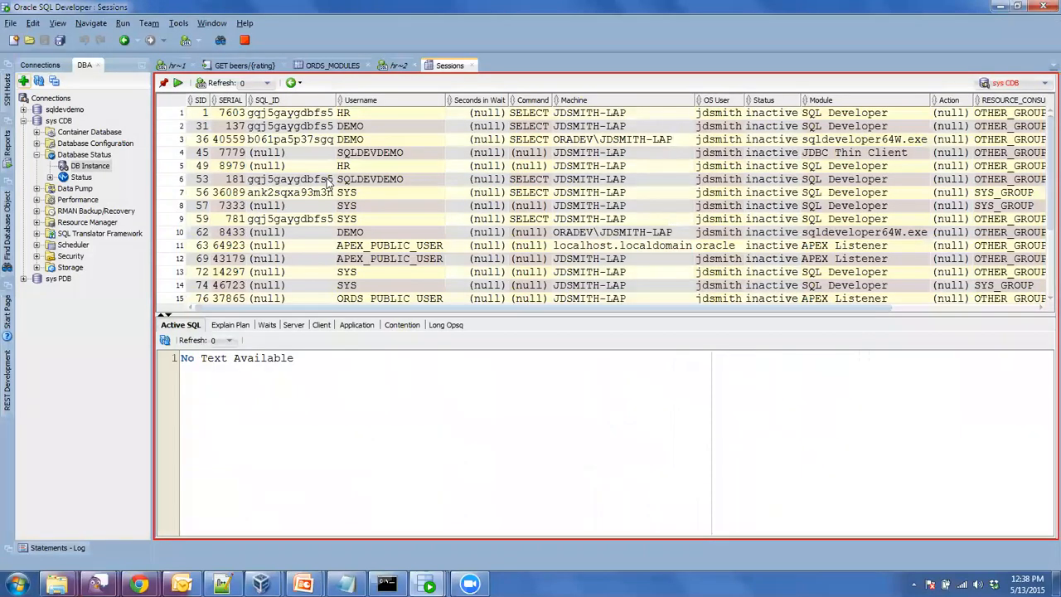
right_click(328, 179)
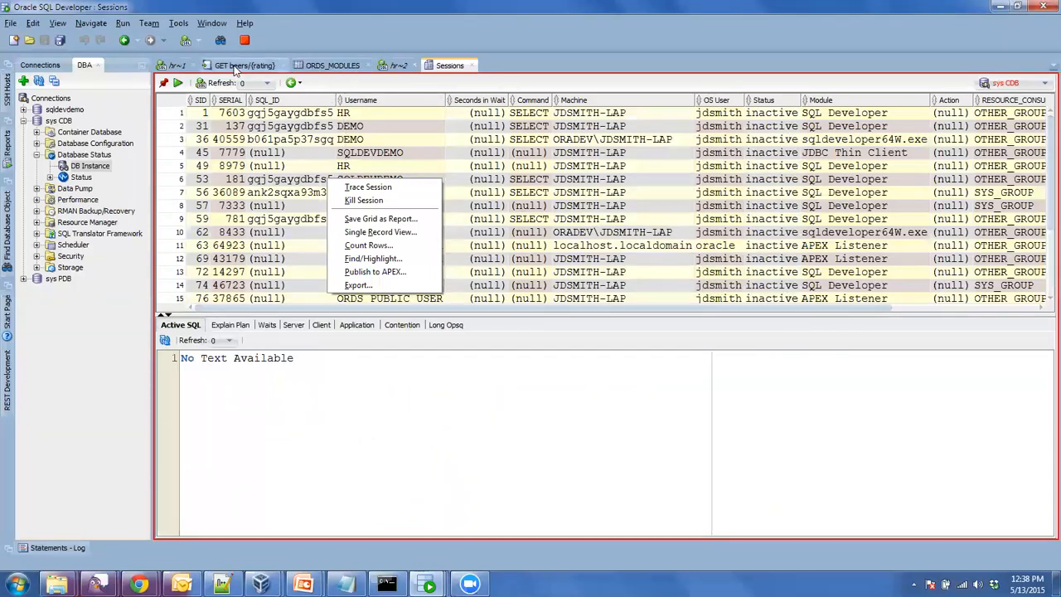
key("alt+Tab")
left_click(130, 178)
left_click(137, 296)
left_click(71, 212)
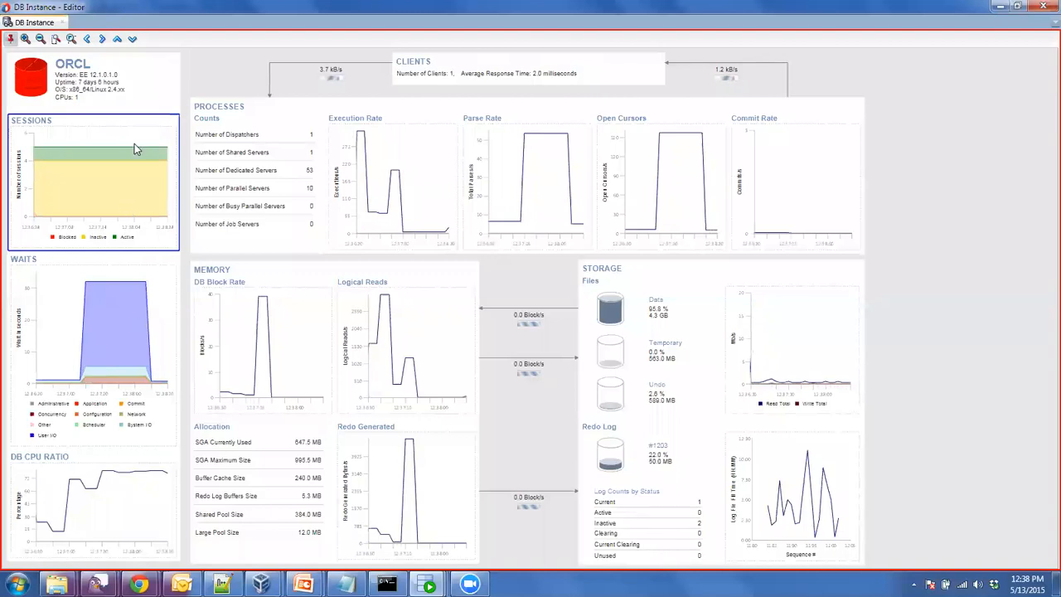
Dock the DB Instance viewer back into the main SQL Developer window and switch to the presentation.
right_click(48, 26)
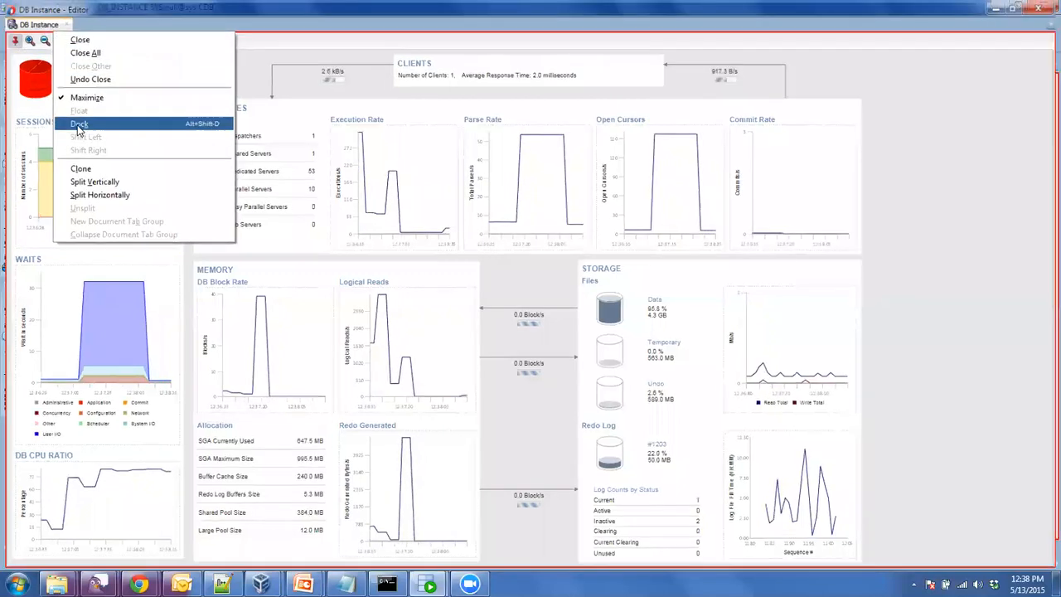
left_click(75, 122)
key("alt+Tab")
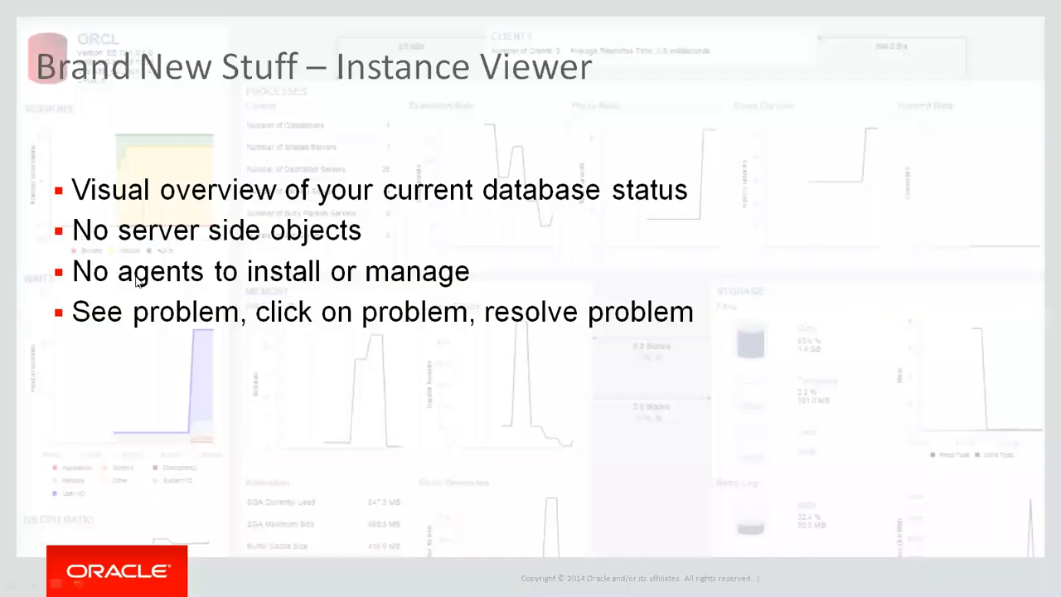